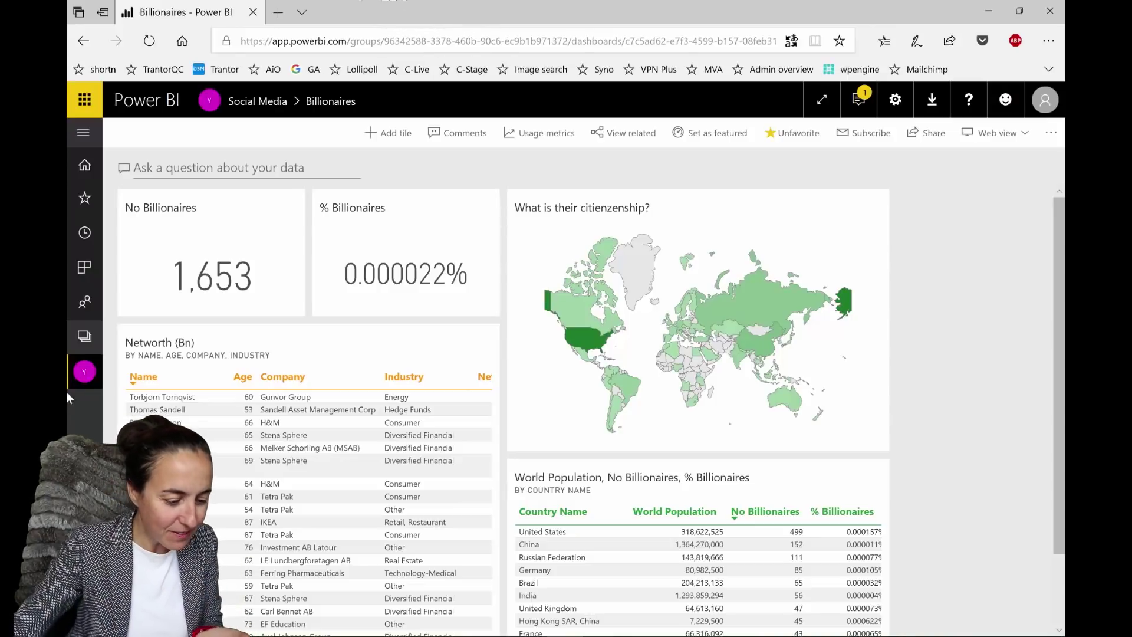
Open the 'Who wants to be a billionaire Final' report from the Social Media workspace's reports.
{"action": "left_click", "coordinate": [93, 372]}
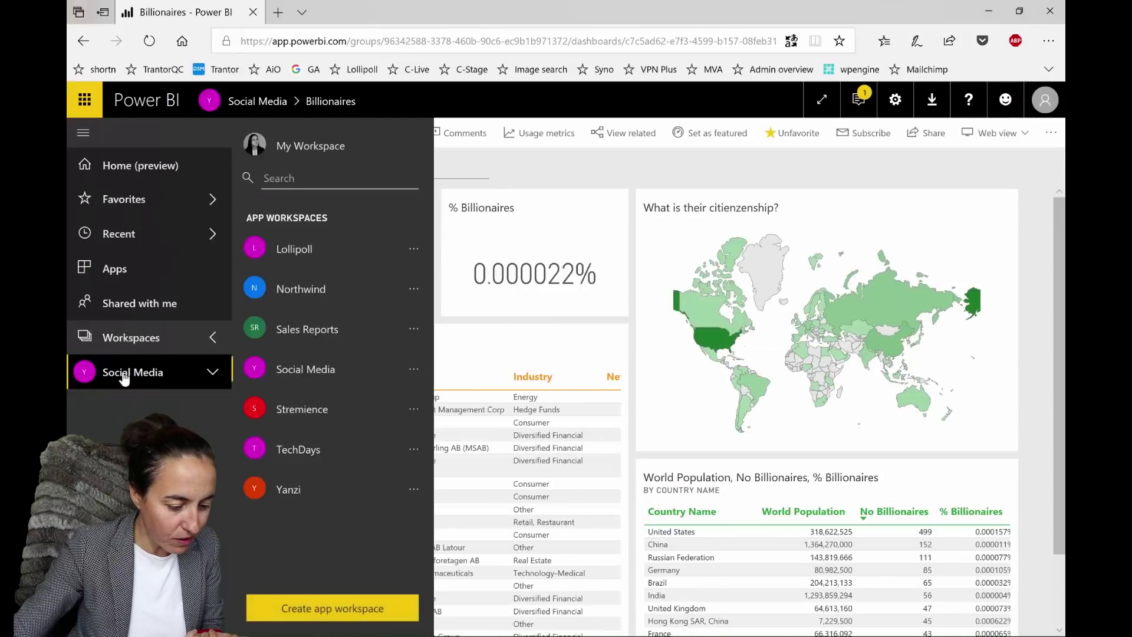
{"action": "left_click", "coordinate": [296, 373]}
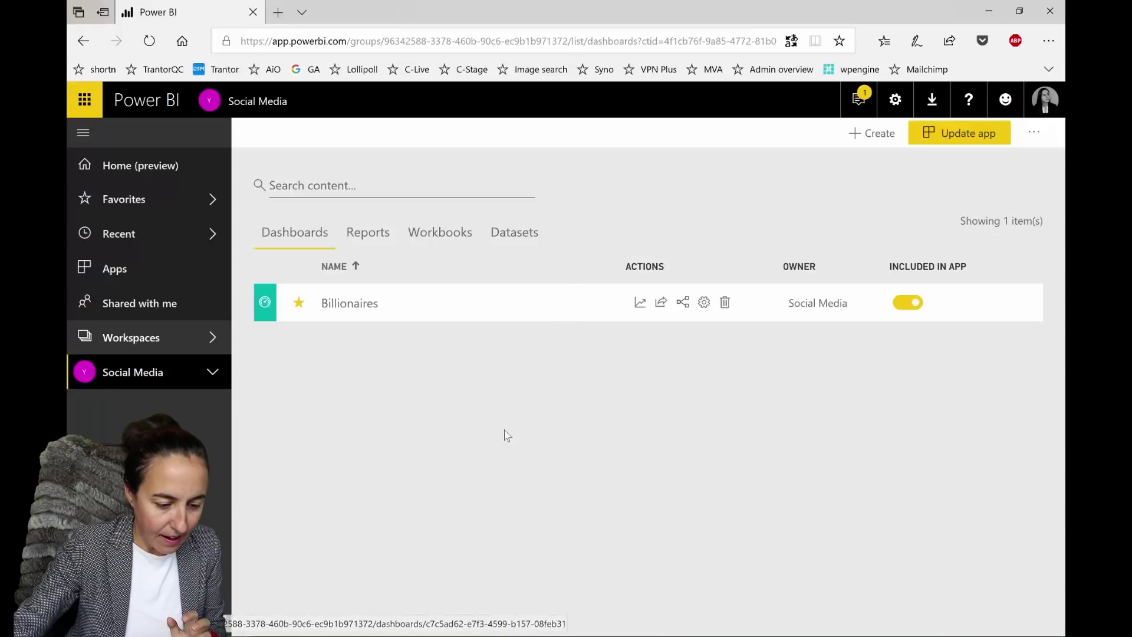
{"action": "left_click", "coordinate": [368, 234]}
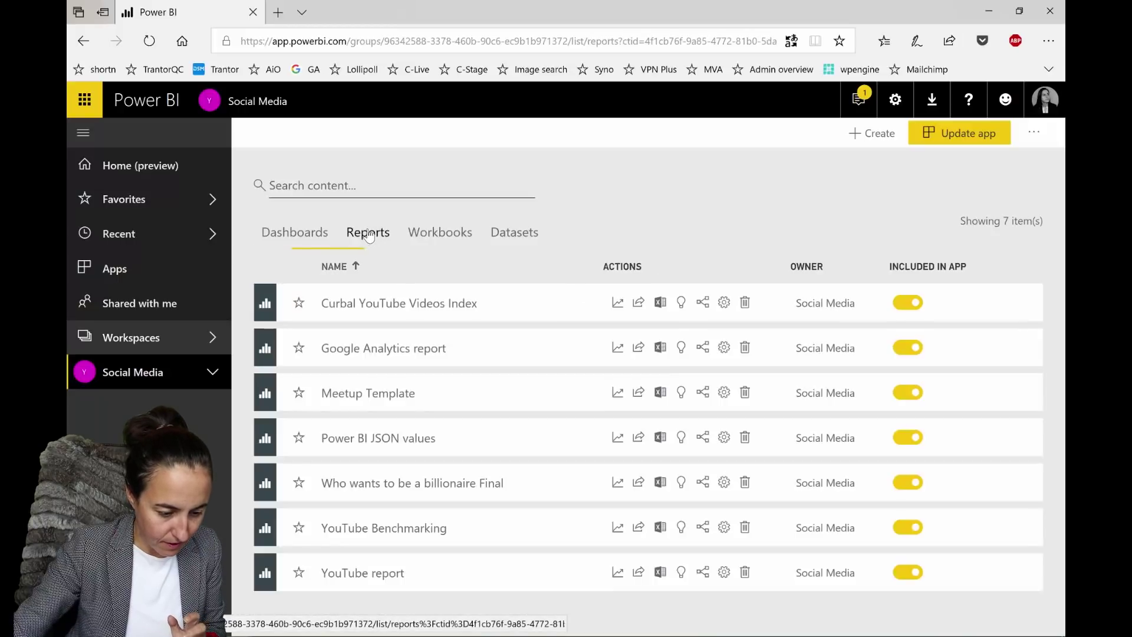
{"action": "left_click", "coordinate": [434, 484]}
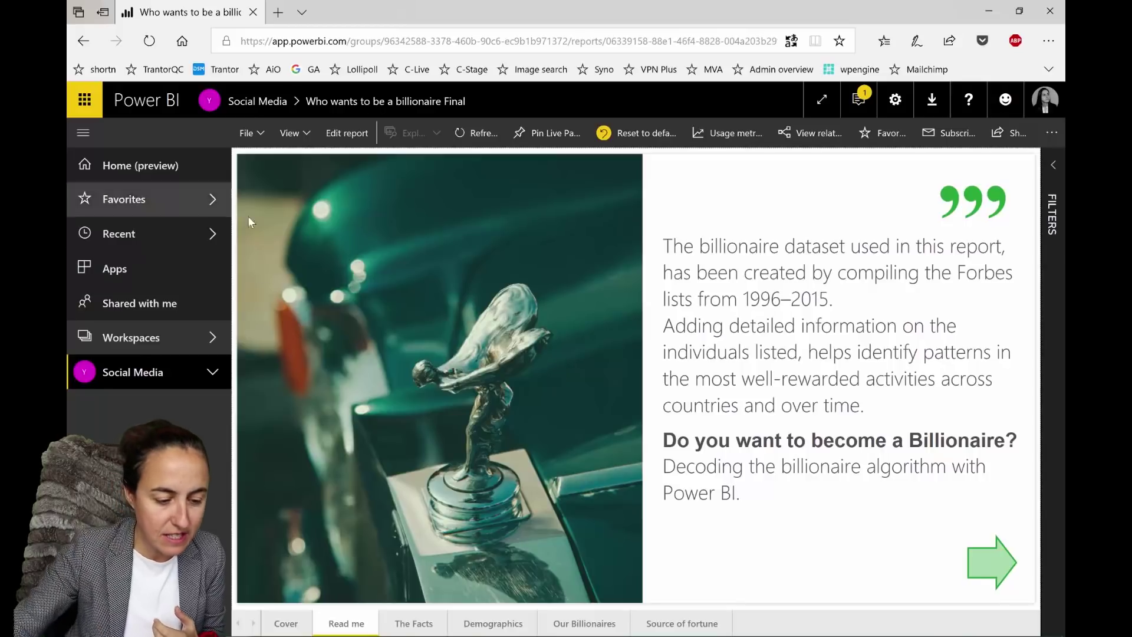
Check the report's more-options menu, then open the Billionaires dashboard under Social Media.
{"action": "left_click", "coordinate": [1053, 135]}
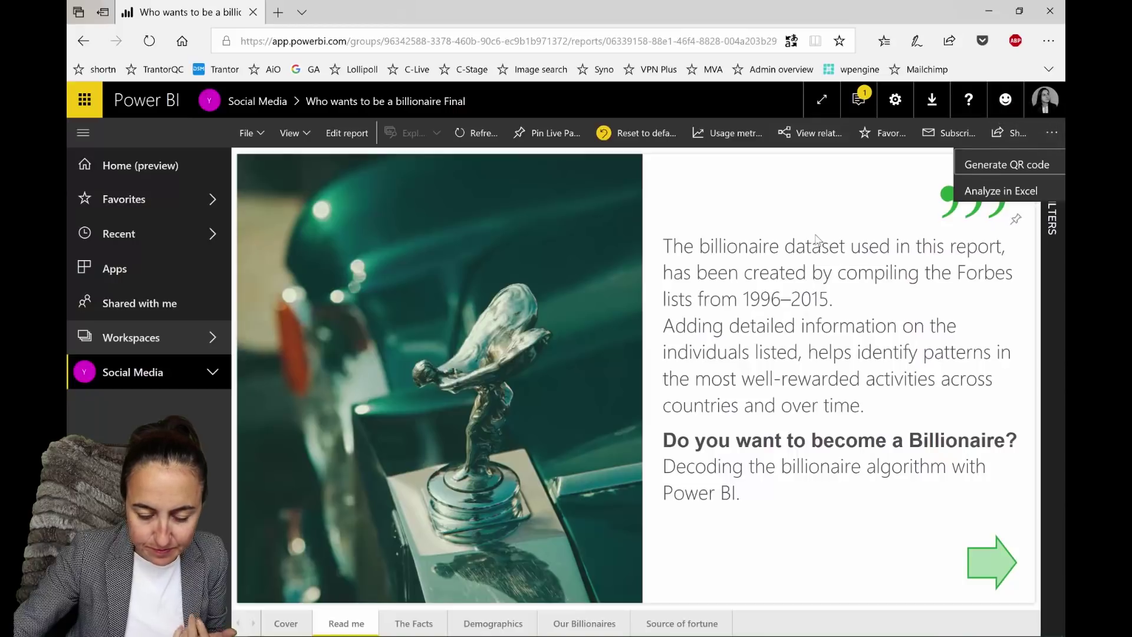
{"action": "left_click", "coordinate": [823, 296]}
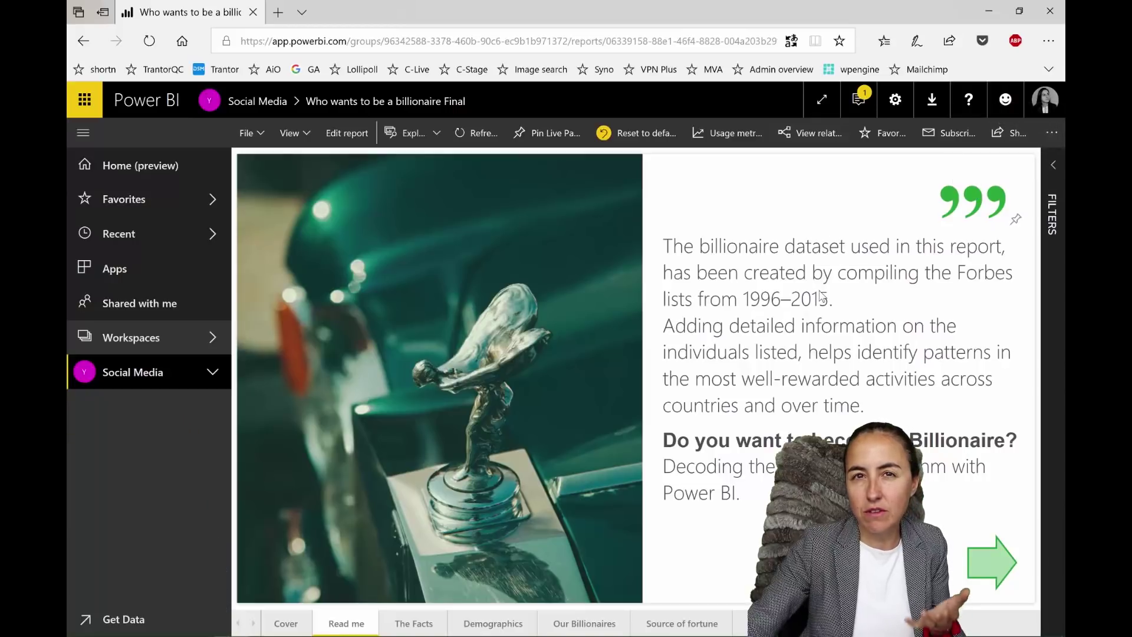
{"action": "left_click", "coordinate": [212, 372]}
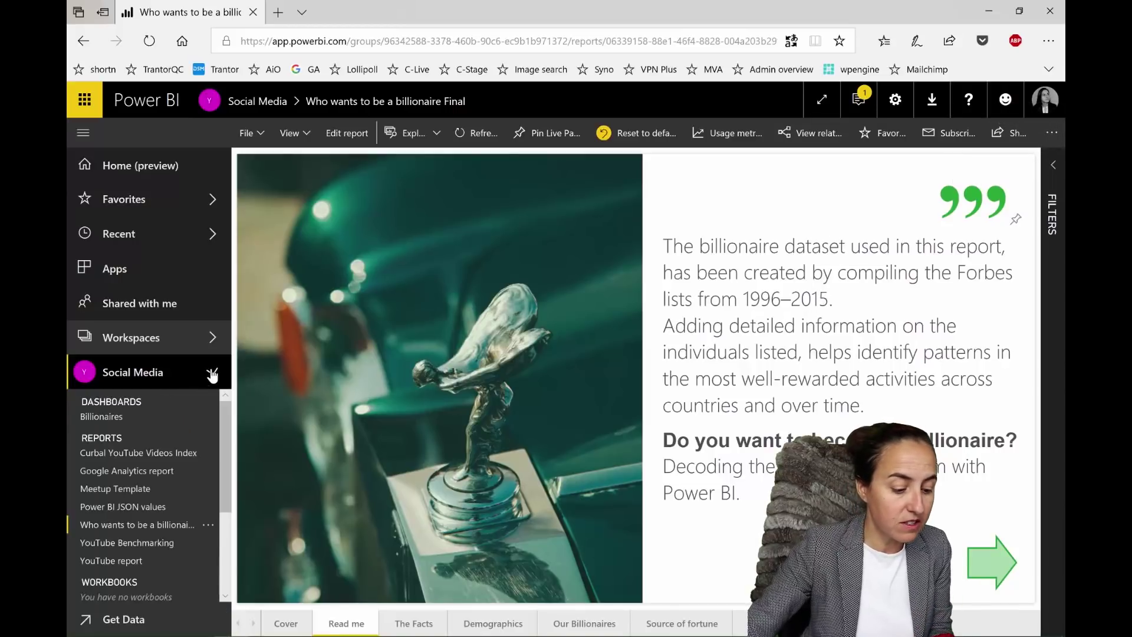
{"action": "left_click", "coordinate": [122, 417]}
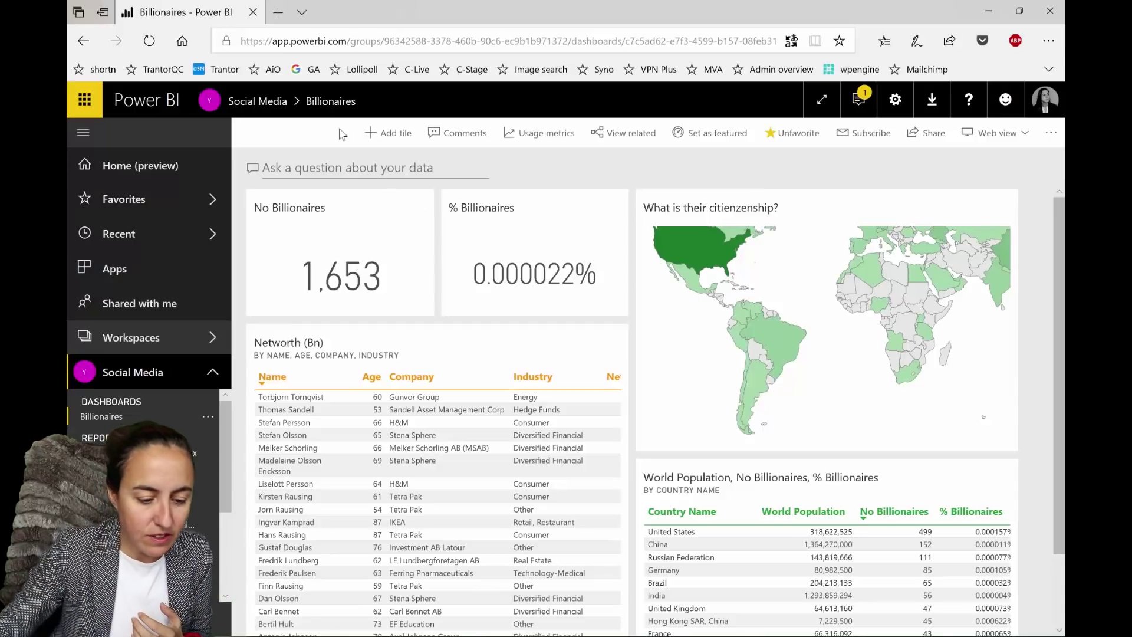
Post the dashboard comment 'This dataset is based on Forbes billionaires list.'.
{"action": "left_click", "coordinate": [459, 140]}
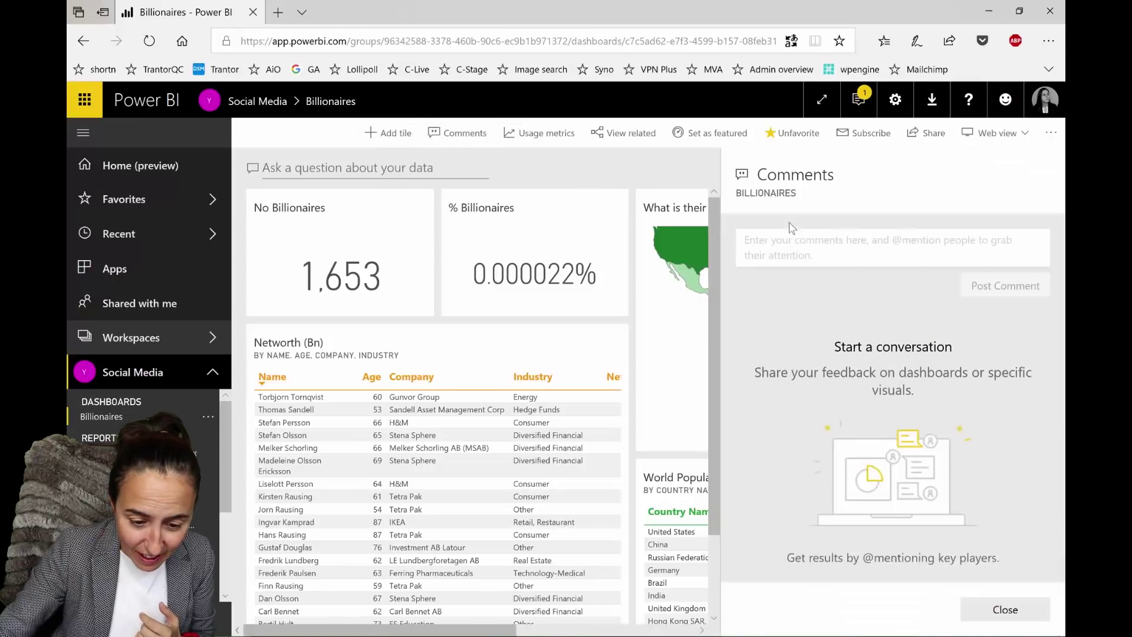
{"action": "left_click", "coordinate": [839, 244]}
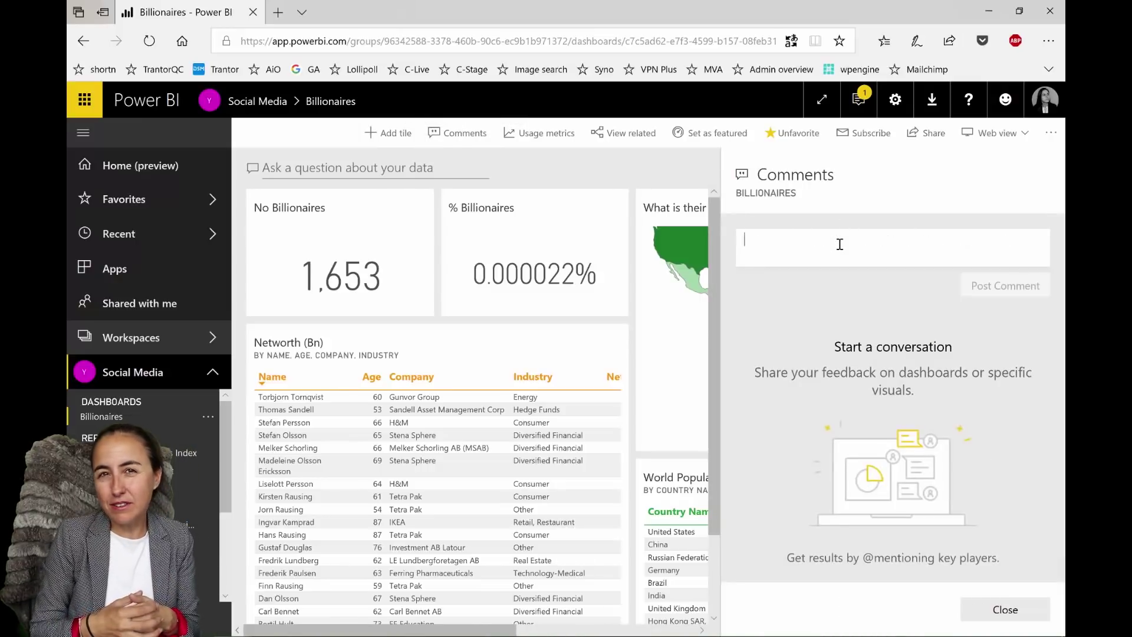
{"action": "type", "text": "This "}
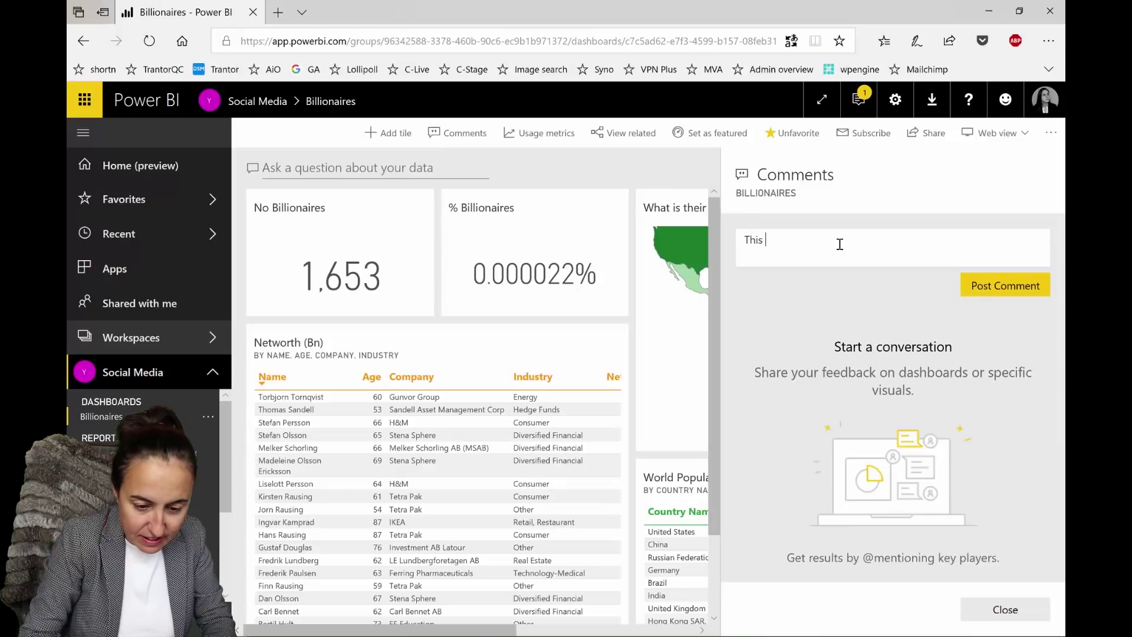
{"action": "type", "text": "dataset is ba"}
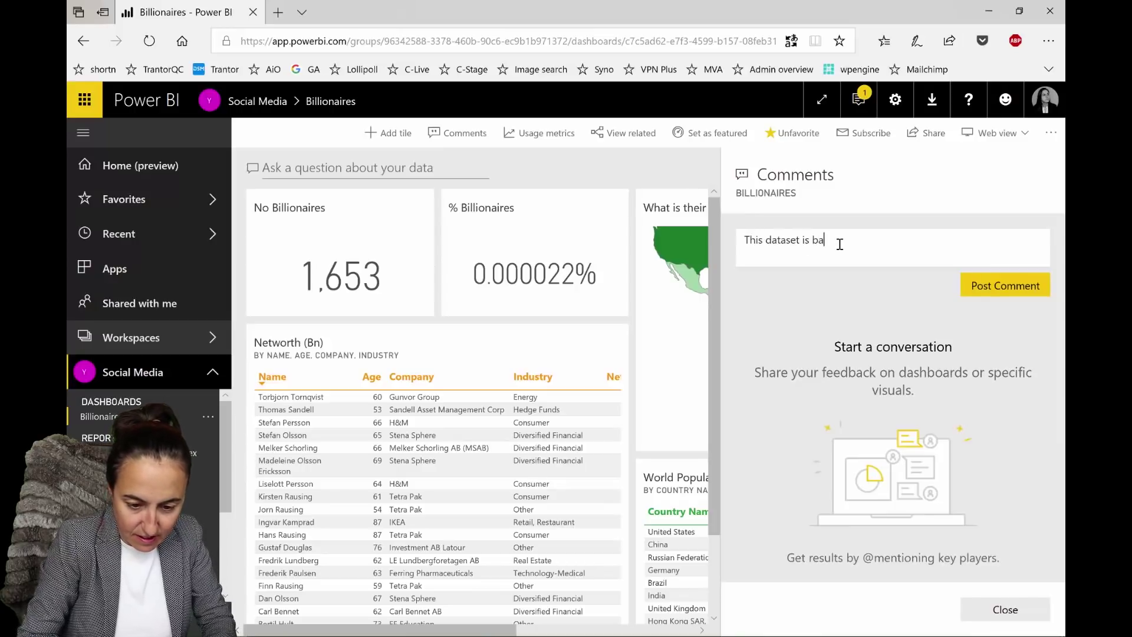
{"action": "type", "text": "sed on "}
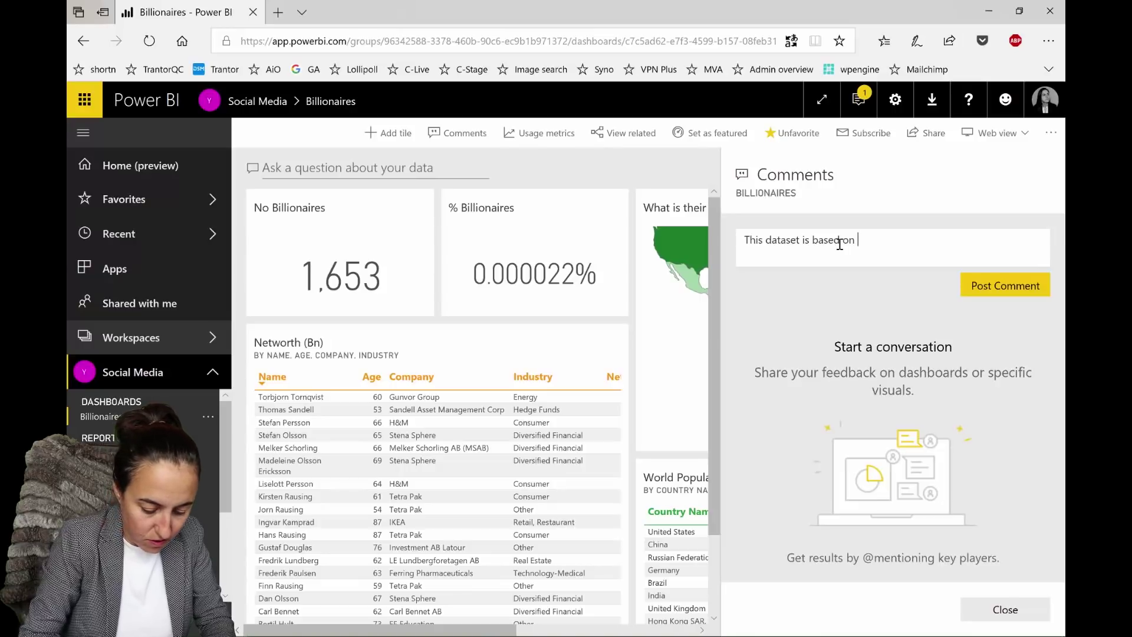
{"action": "type", "text": "Forbe"}
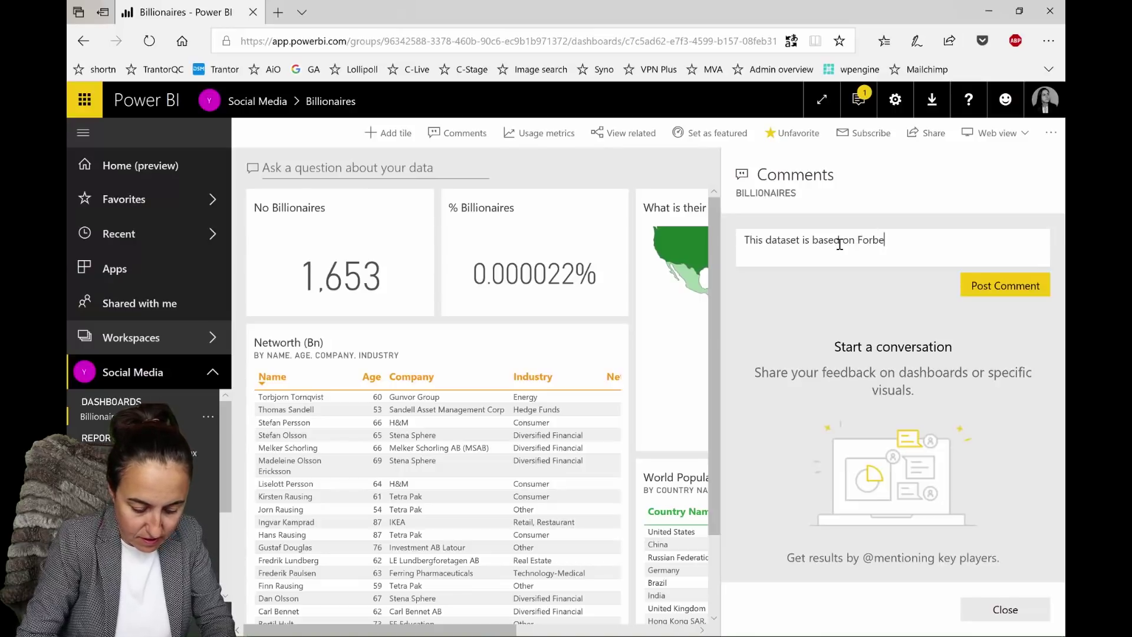
{"action": "type", "text": "s bi"}
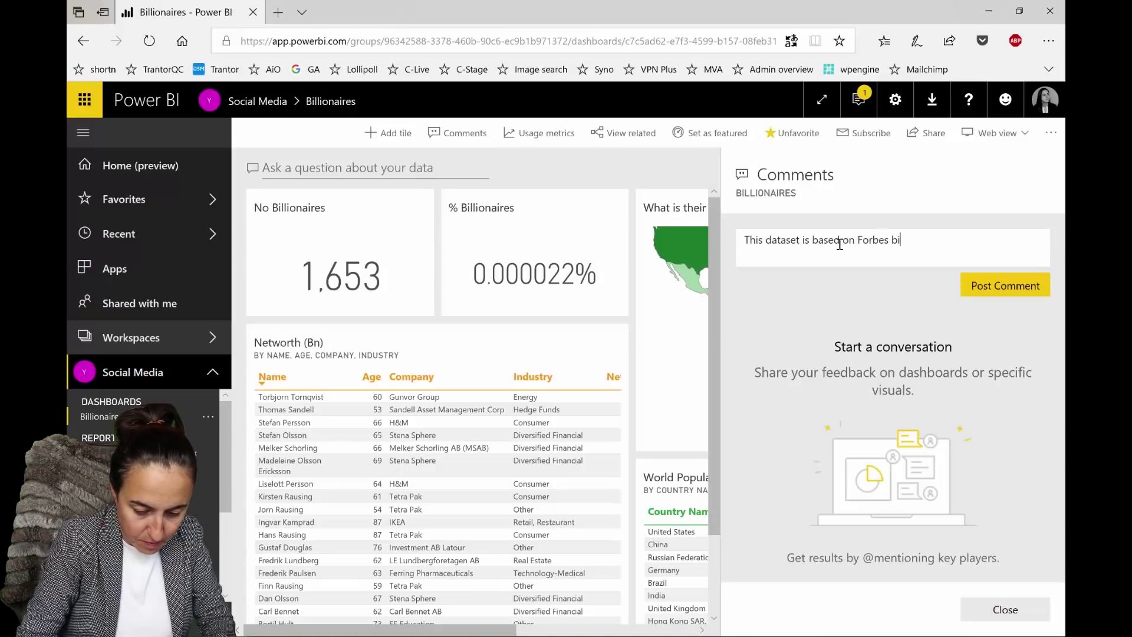
{"action": "type", "text": "llionaire"}
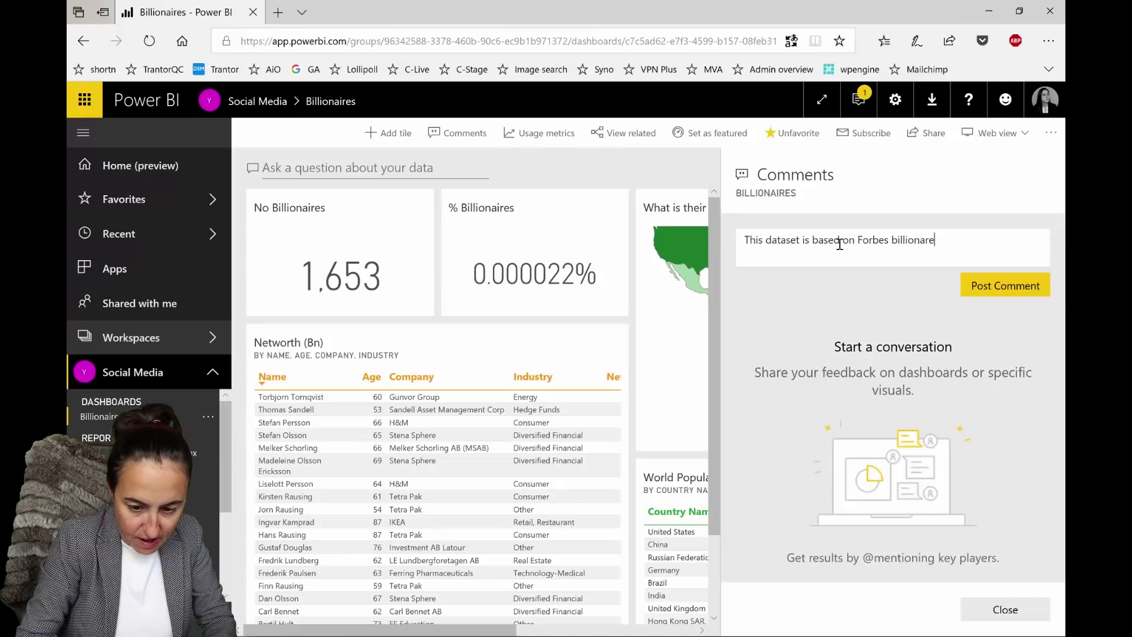
{"action": "type", "text": "s"}
{"action": "key", "text": "BackSpace"}
{"action": "key", "text": "BackSpace"}
{"action": "key", "text": "BackSpace"}
{"action": "type", "text": "ires list."}
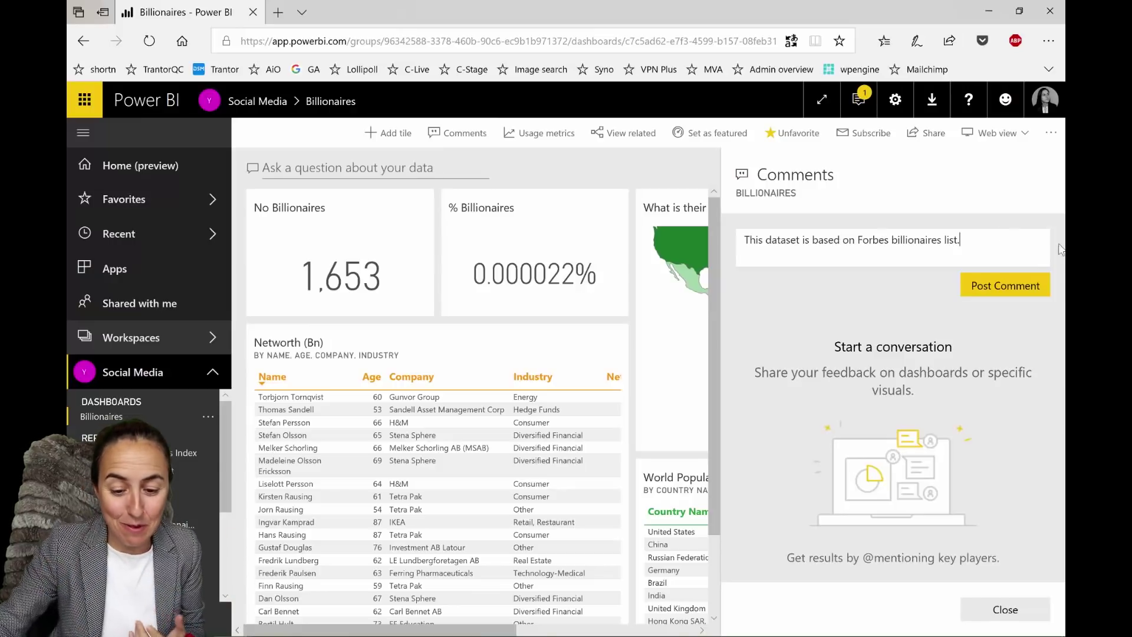
{"action": "left_click", "coordinate": [1009, 293]}
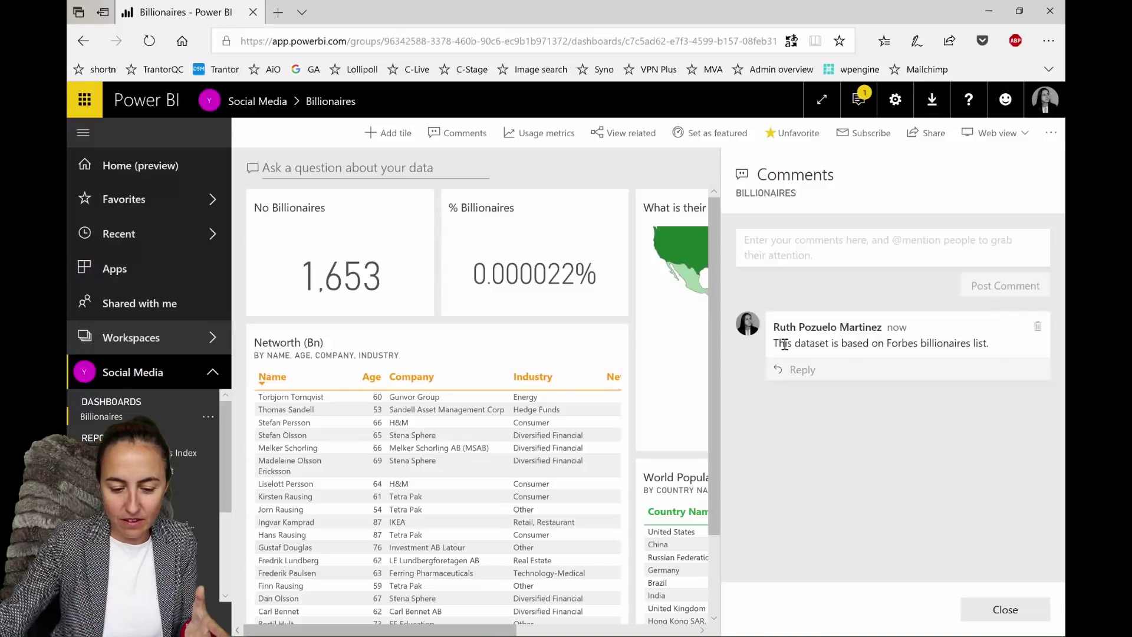
{"action": "left_click", "coordinate": [803, 371]}
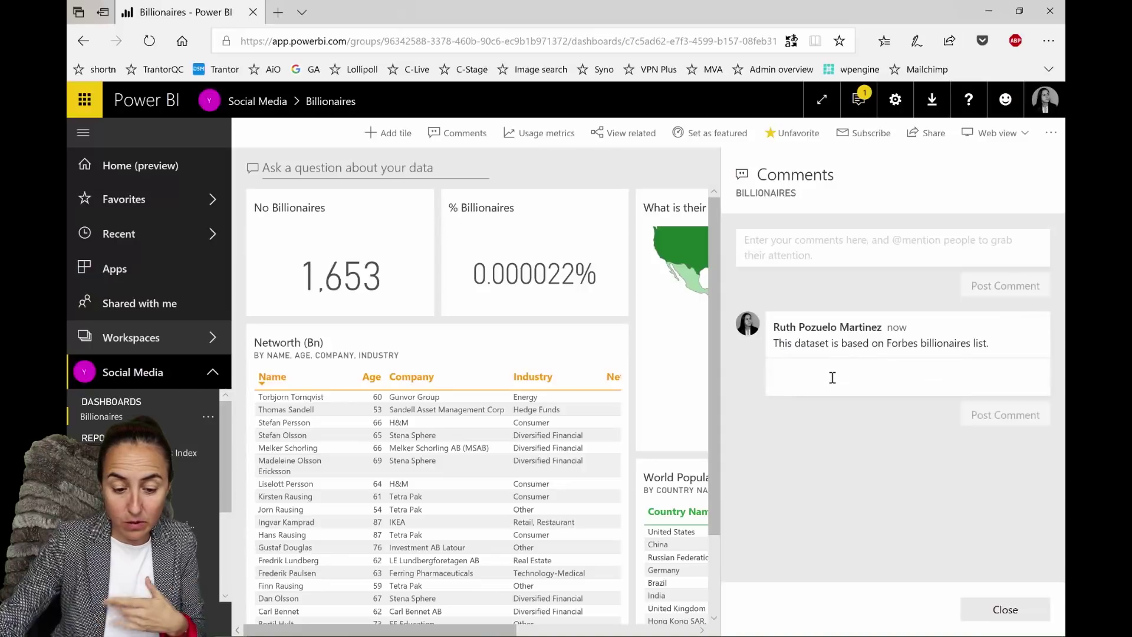
{"action": "type", "text": "@ruth"}
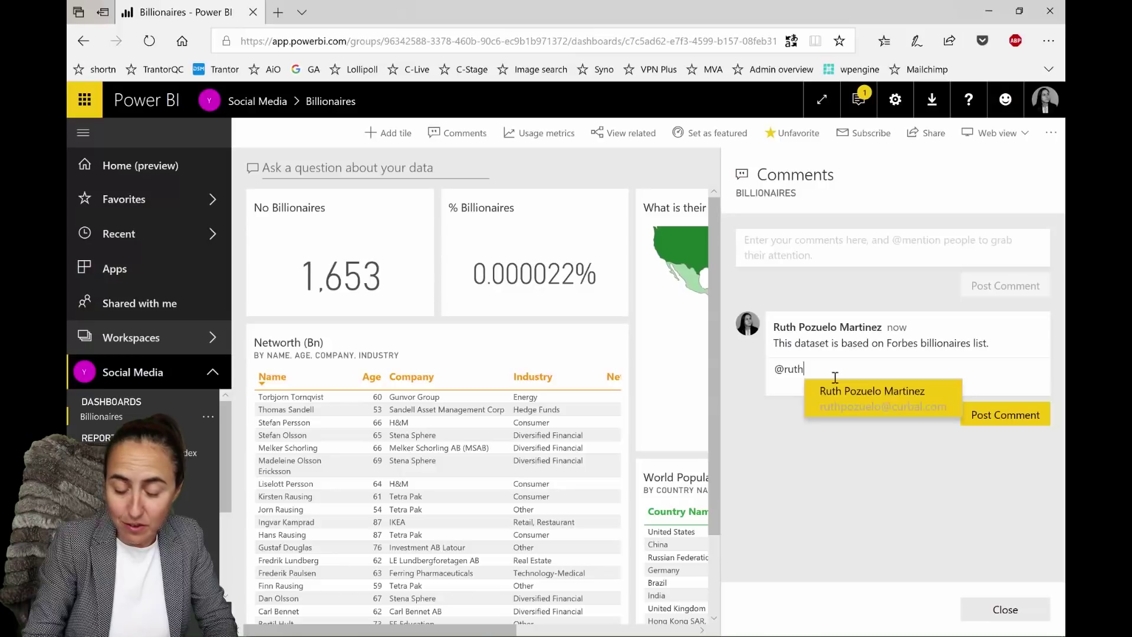
{"action": "type", "text": "po"}
{"action": "key", "text": "Return"}
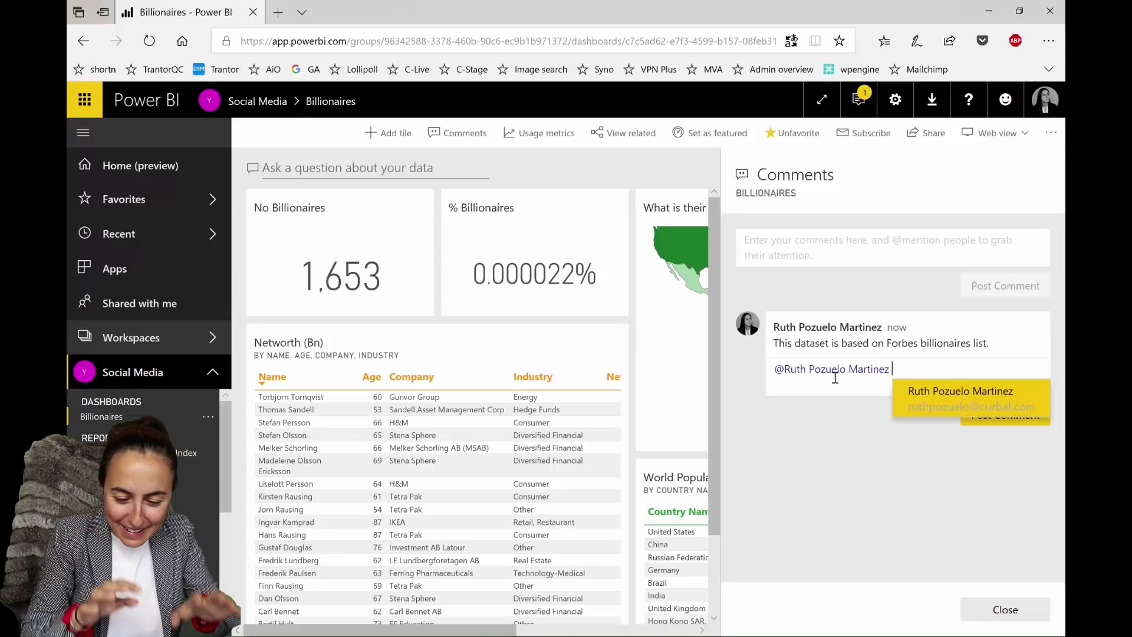
{"action": "type", "text": "Which "}
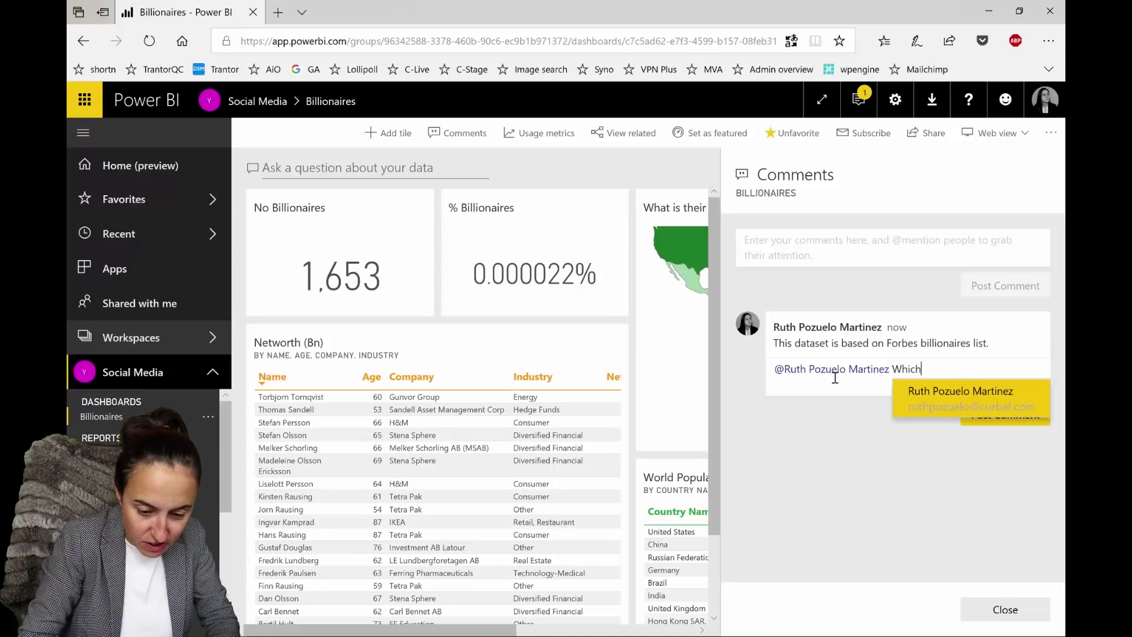
{"action": "type", "text": "years?"}
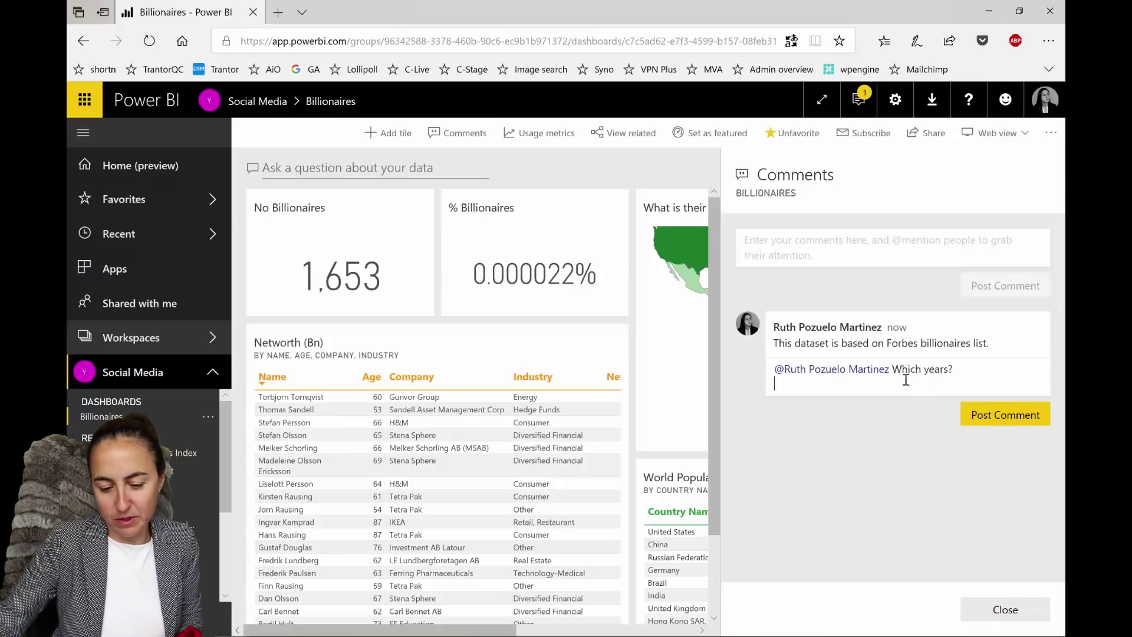
{"action": "left_click", "coordinate": [999, 420]}
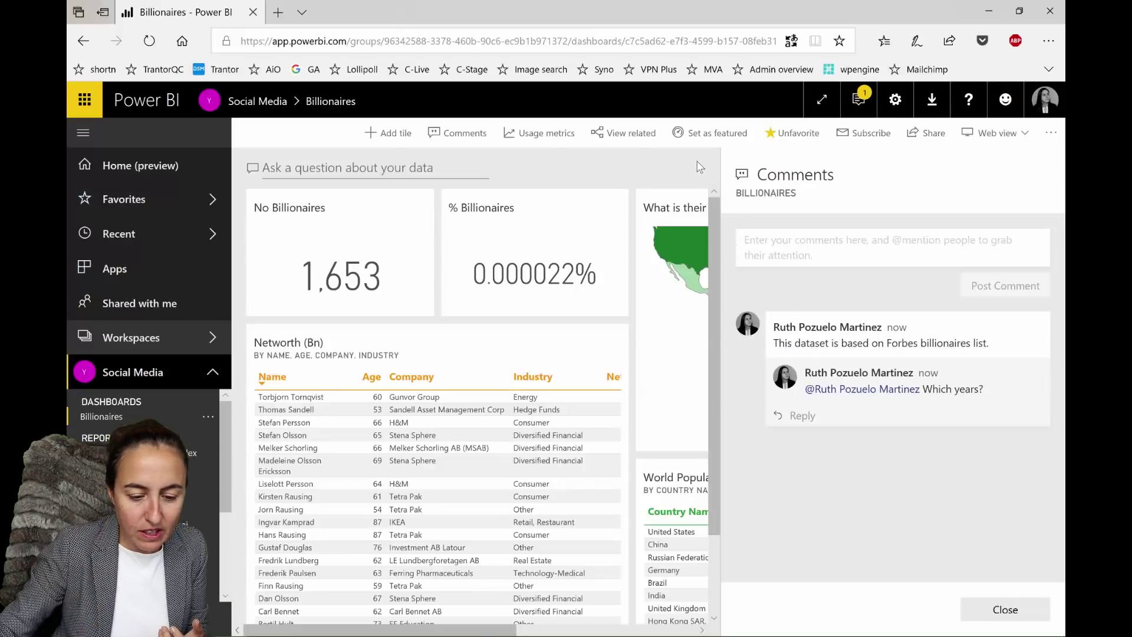
{"action": "left_click", "coordinate": [470, 135]}
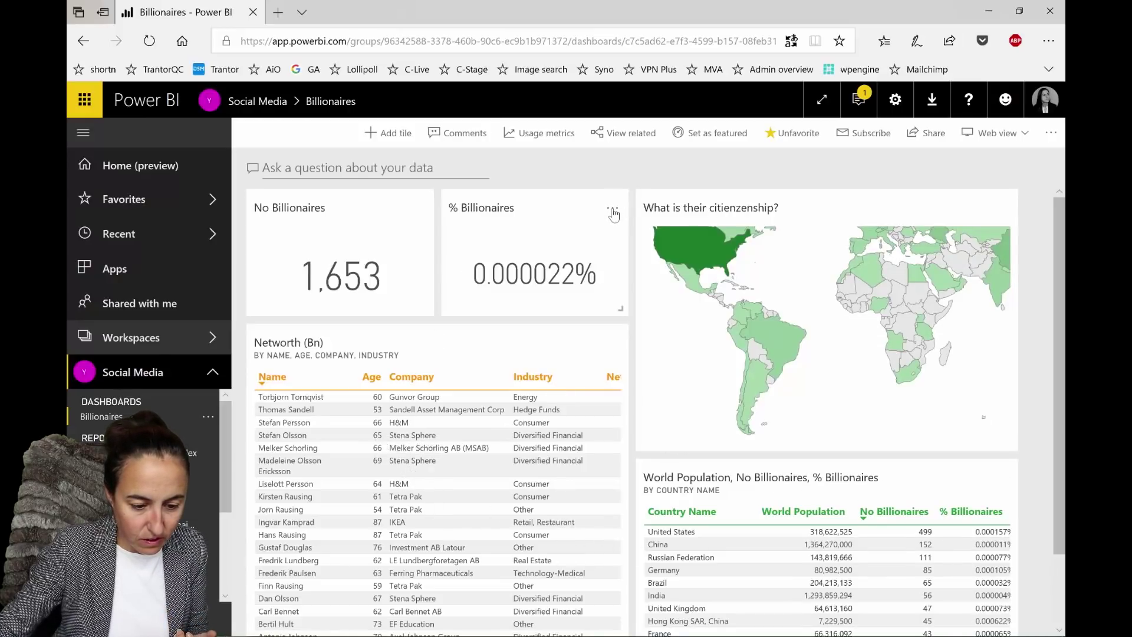
Comment 'Oh lord, tough to become a billionaire! :)' on the % Billionaires tile, then close comments.
{"action": "left_click", "coordinate": [612, 210]}
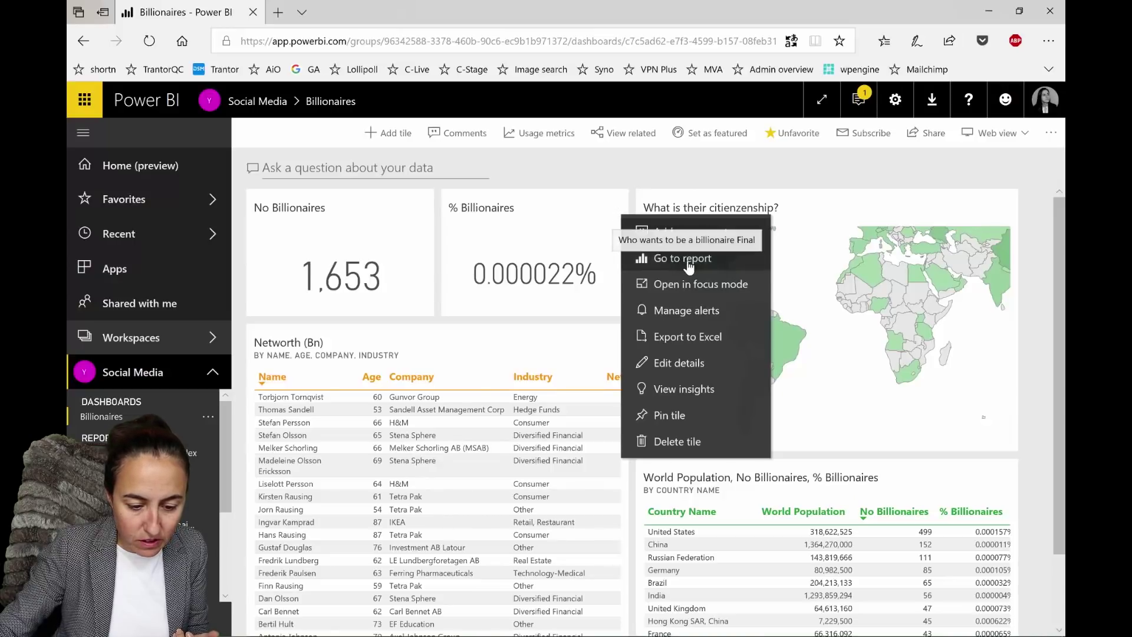
{"action": "left_click", "coordinate": [693, 235]}
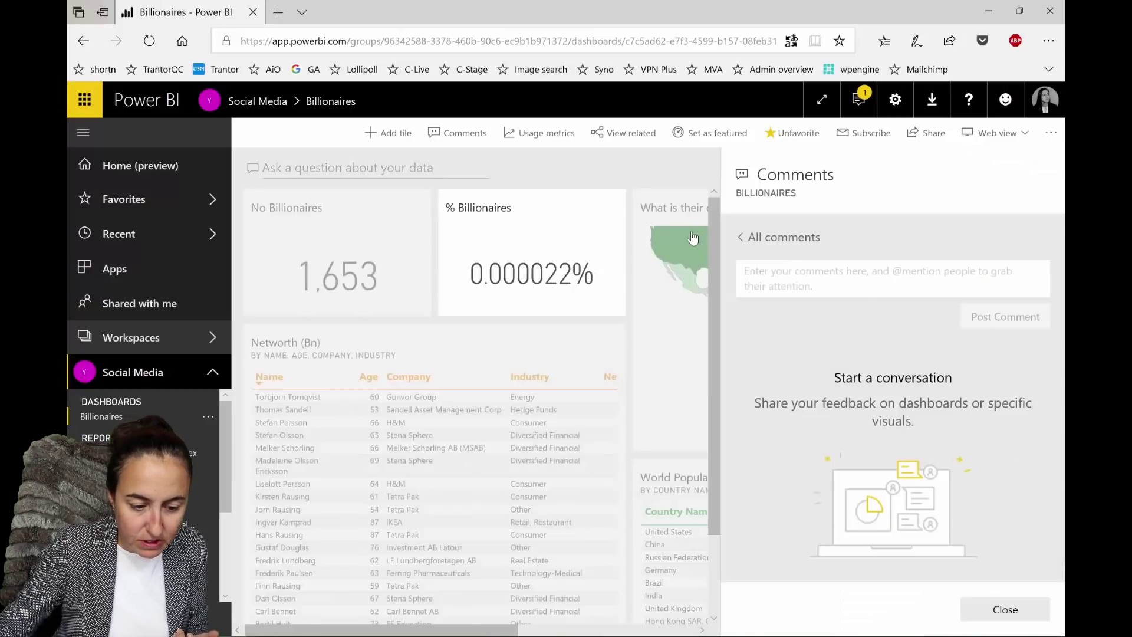
{"action": "left_click", "coordinate": [831, 285]}
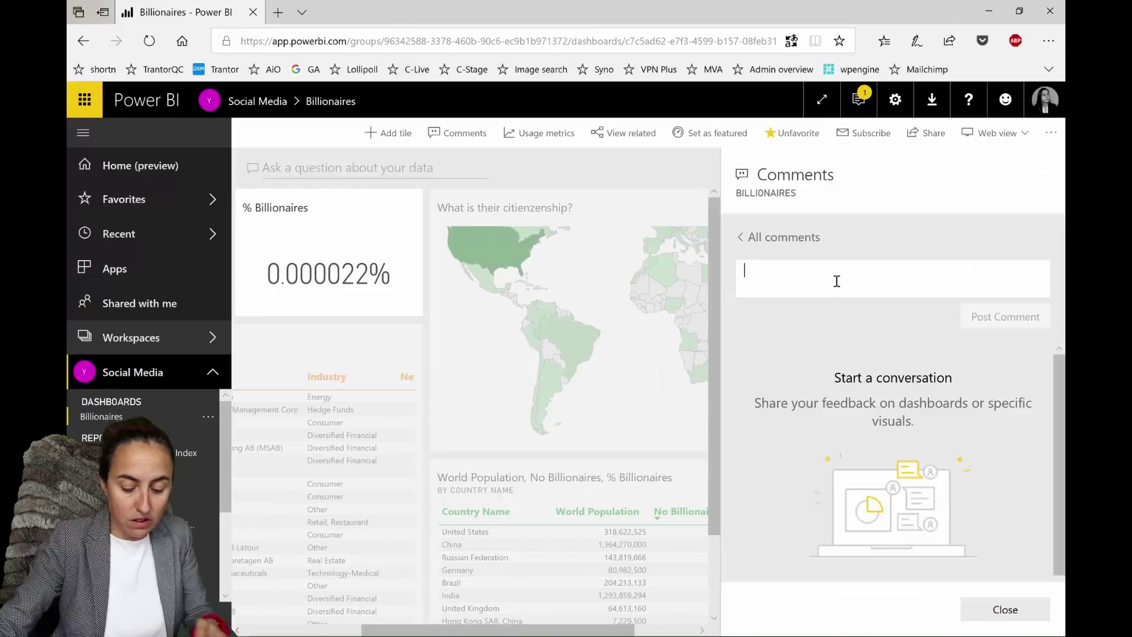
{"action": "type", "text": "Oh lord"}
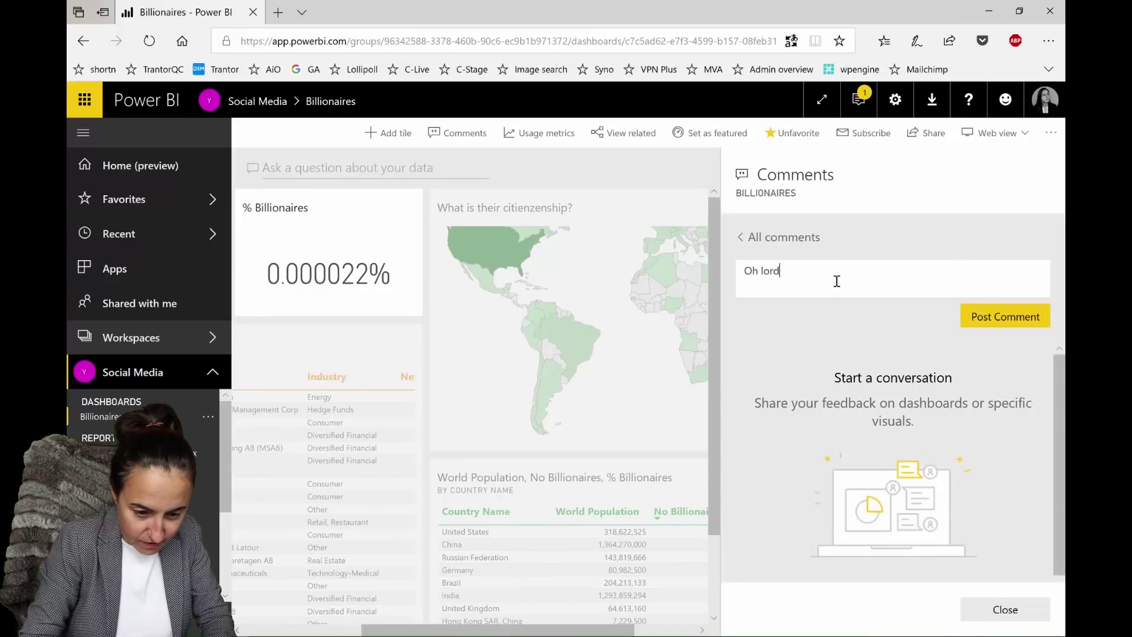
{"action": "type", "text": ", tough"}
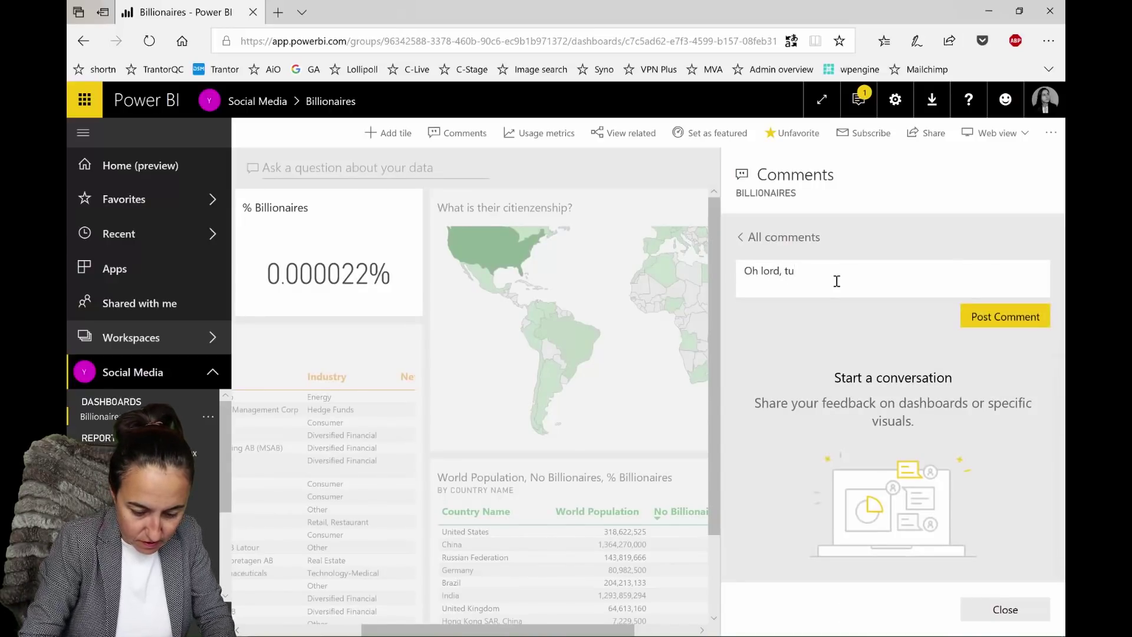
{"action": "type", "text": " to be "}
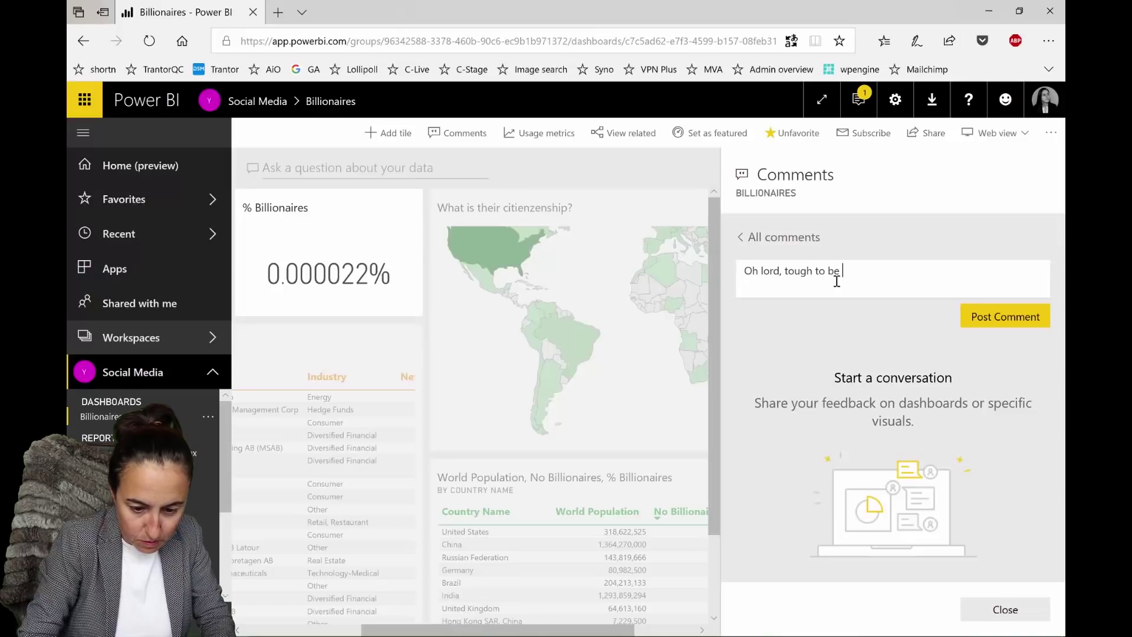
{"action": "type", "text": "come a no"}
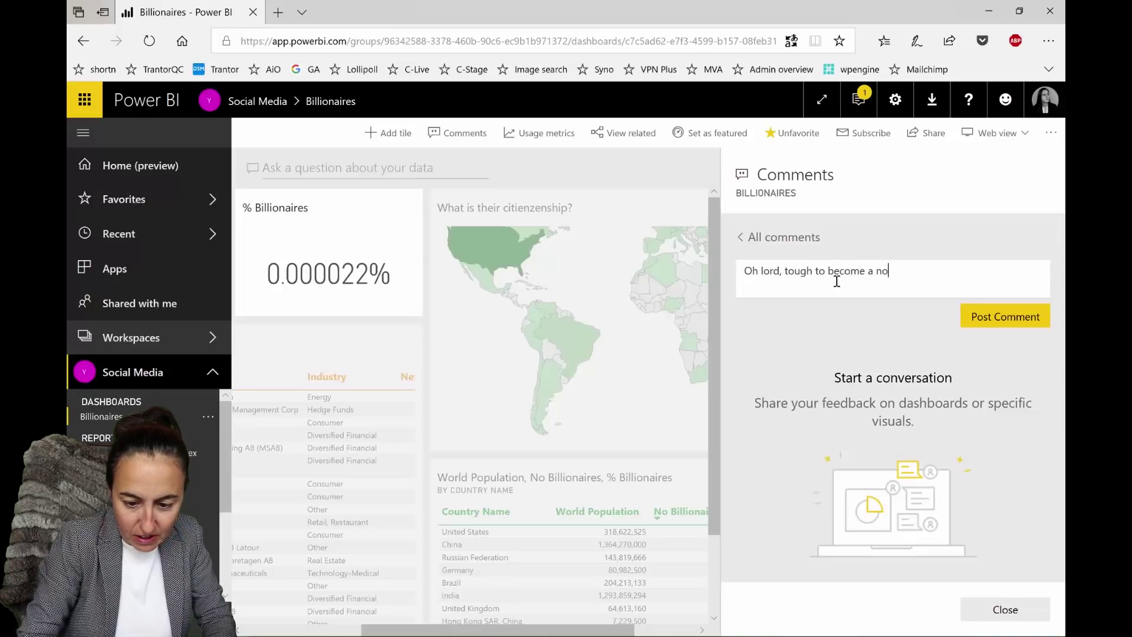
{"action": "key", "text": "BackSpace"}
{"action": "key", "text": "BackSpace"}
{"action": "type", "text": "billiona"}
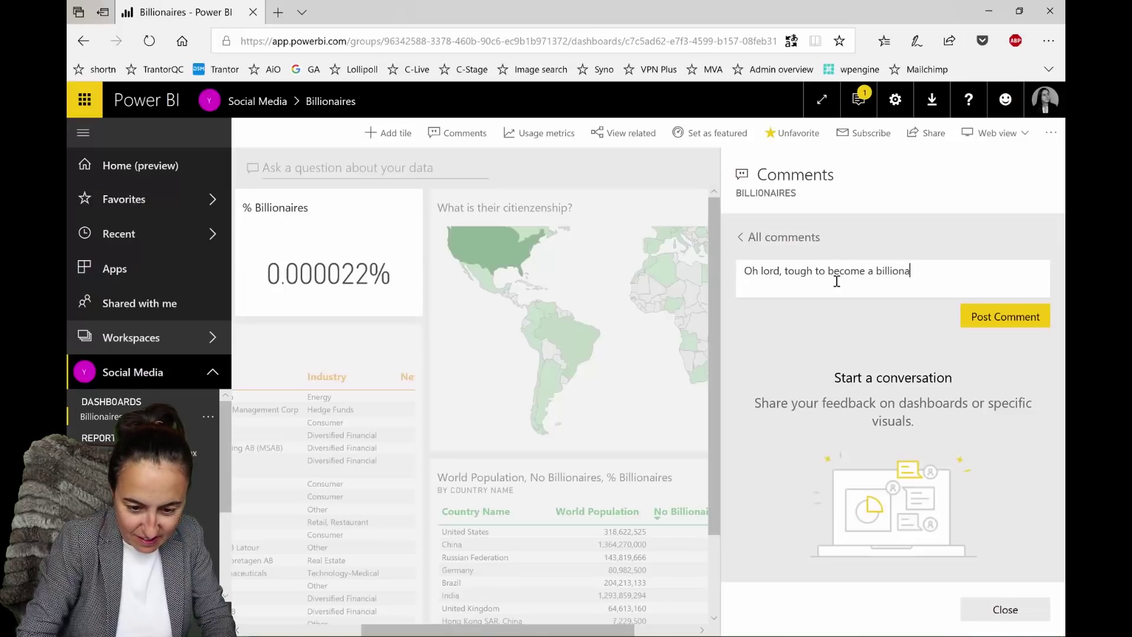
{"action": "type", "text": "ire! :)"}
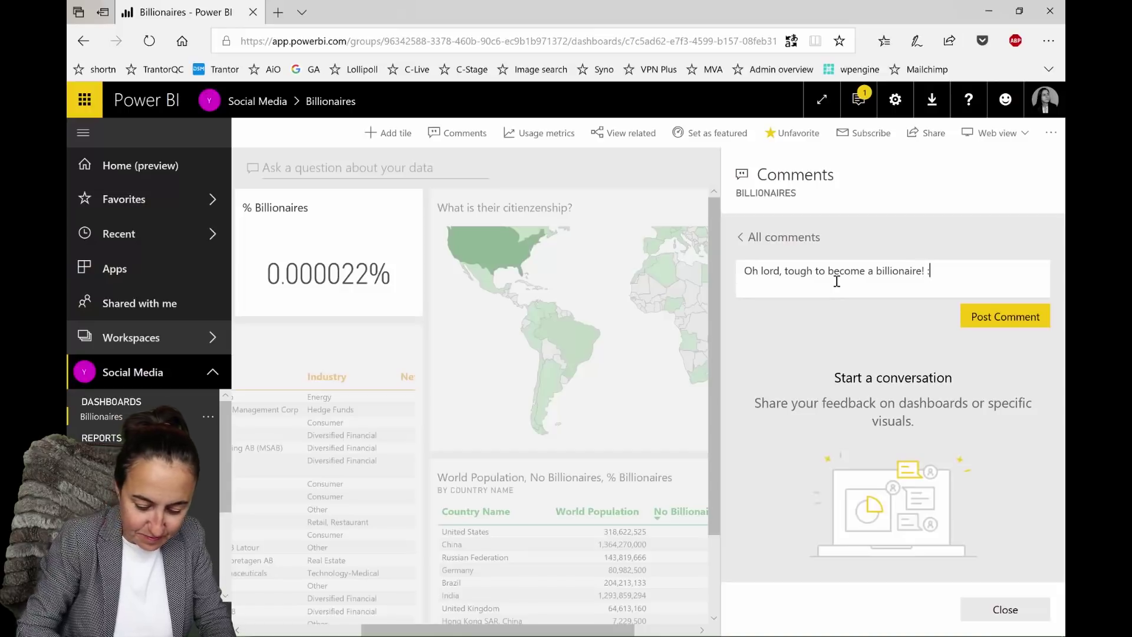
{"action": "left_click", "coordinate": [977, 318]}
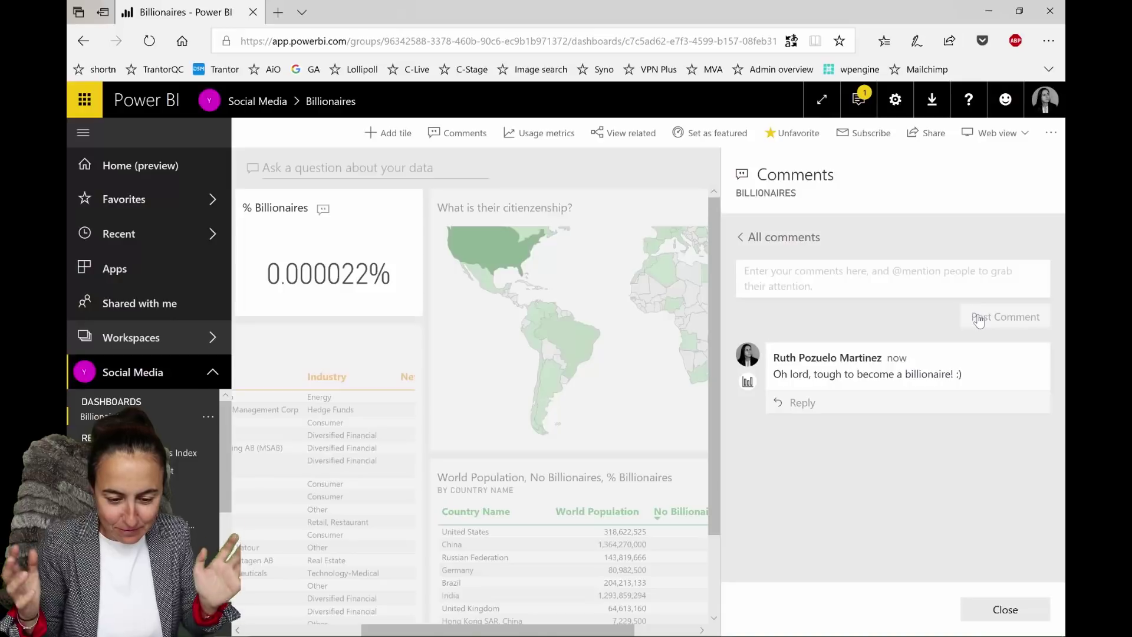
{"action": "left_click", "coordinate": [750, 384]}
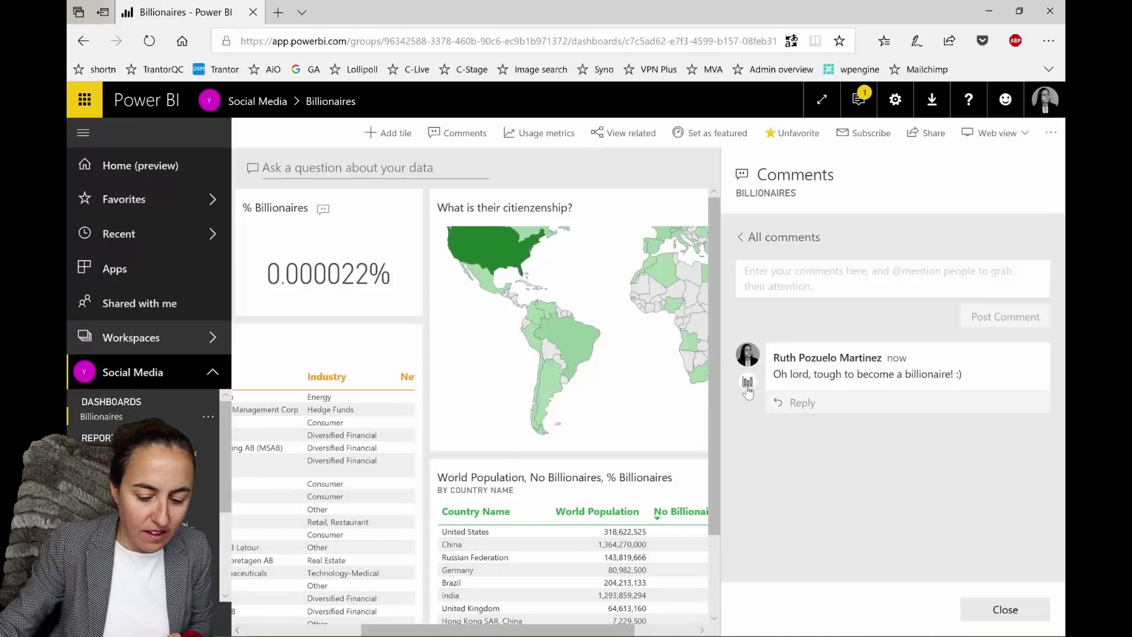
{"action": "left_click", "coordinate": [748, 385]}
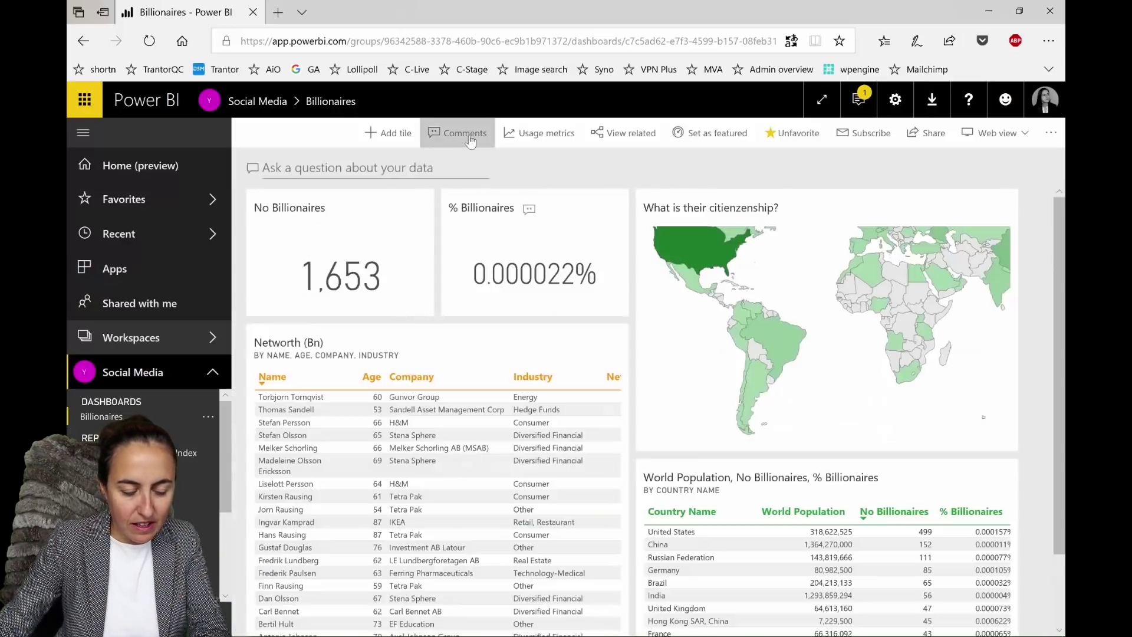
{"action": "left_click", "coordinate": [462, 137]}
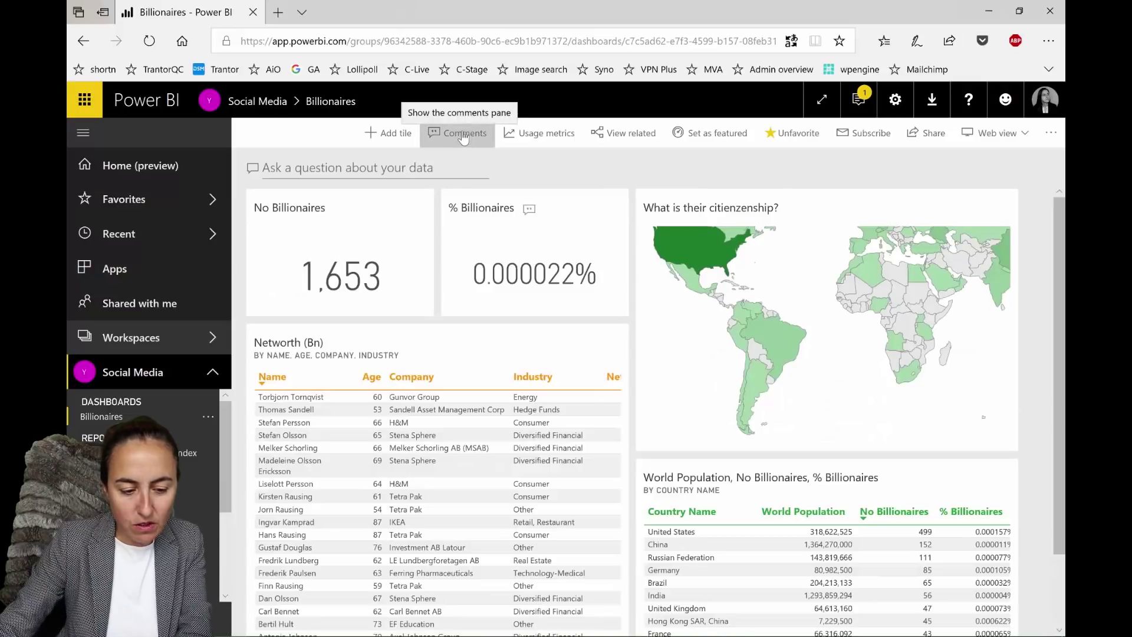
Reopen the dashboard comments and spotlight the % Billionaires tile linked to the remark.
{"action": "left_click", "coordinate": [462, 137]}
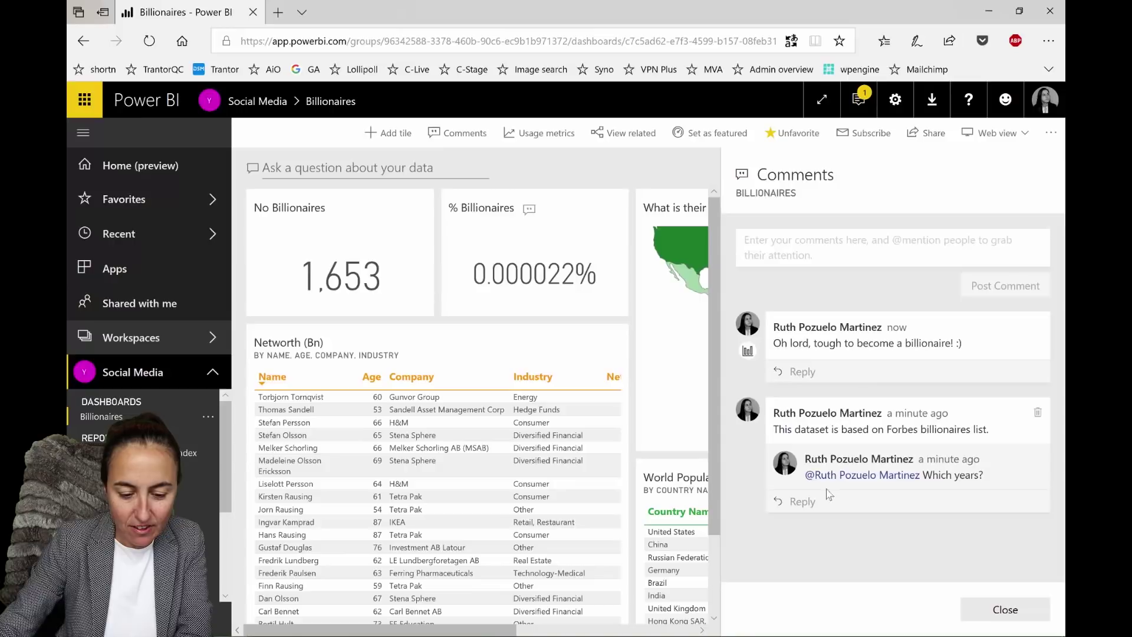
{"action": "left_click", "coordinate": [748, 353]}
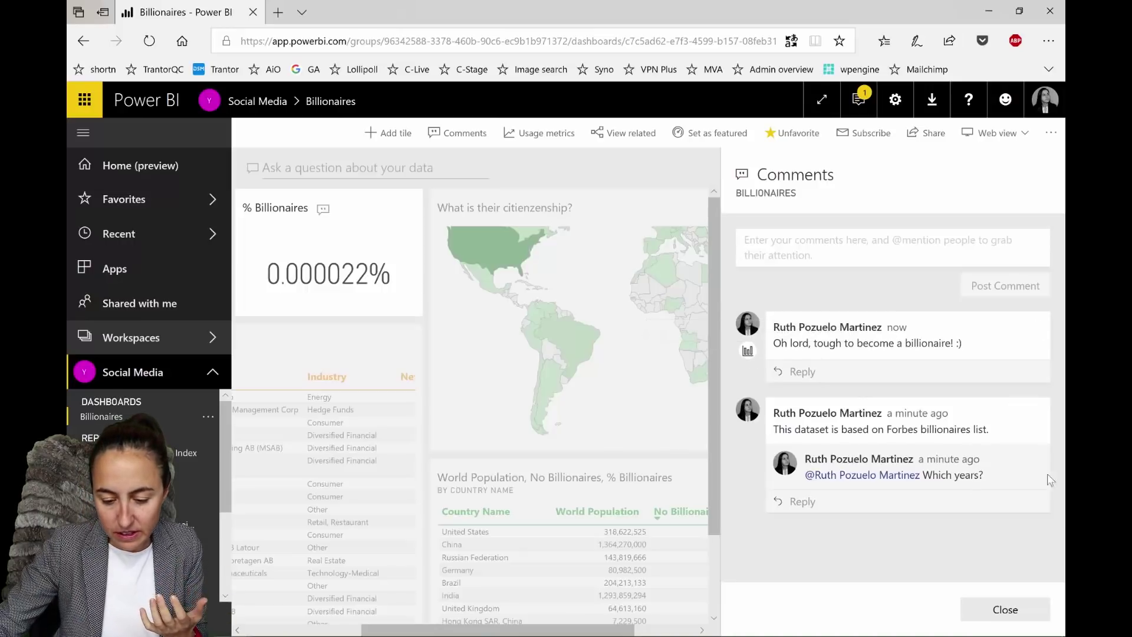
{"action": "mouse_move", "coordinate": [1038, 417]}
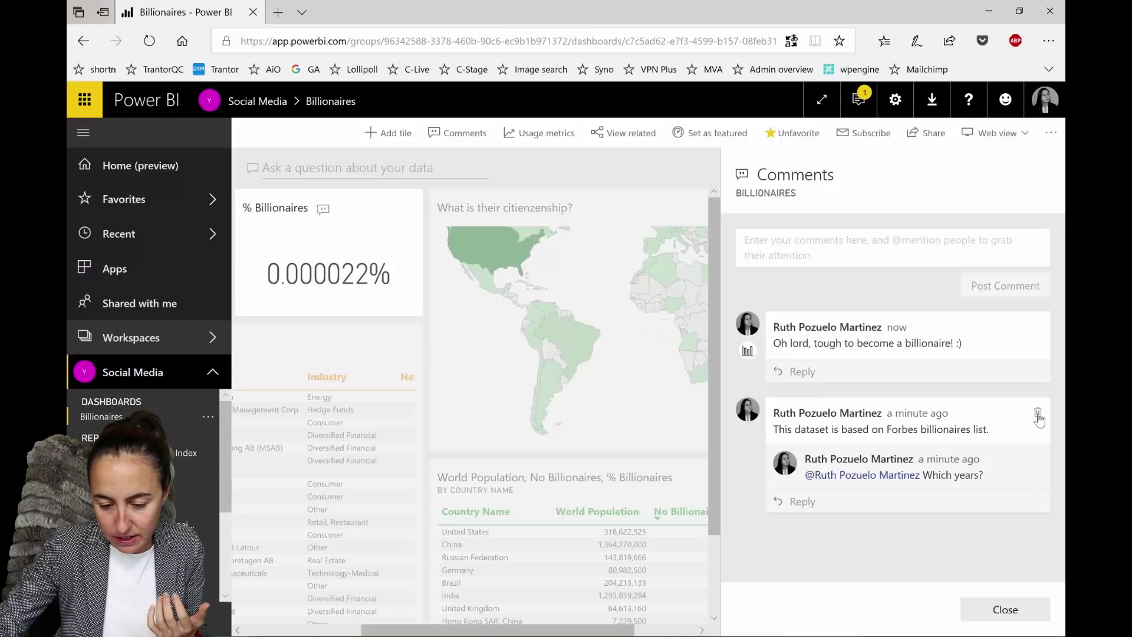
{"action": "mouse_move", "coordinate": [1037, 465]}
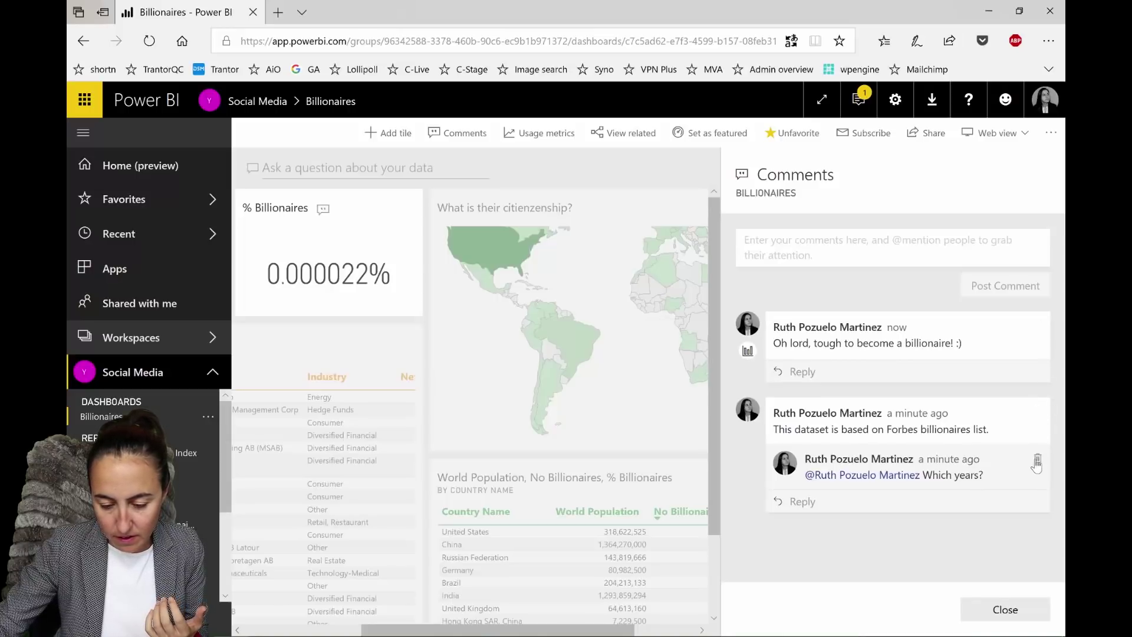
{"action": "mouse_move", "coordinate": [1012, 434]}
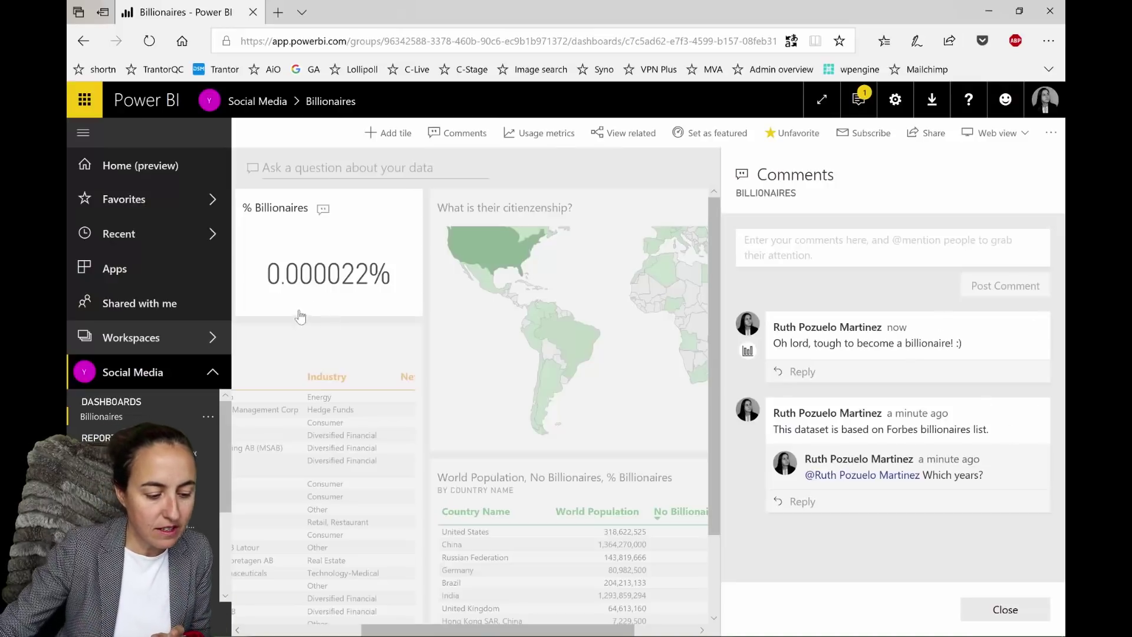
{"action": "left_click", "coordinate": [122, 270]}
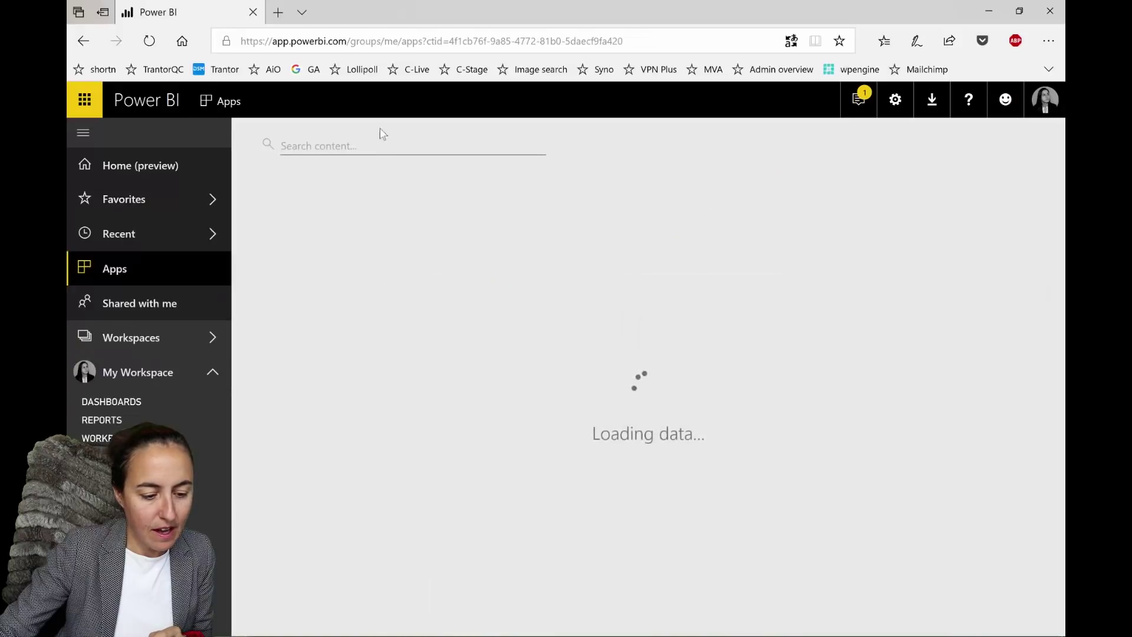
Open the Social Media app's Billionaires dashboard and show its empty comments pane.
{"action": "left_click", "coordinate": [353, 251]}
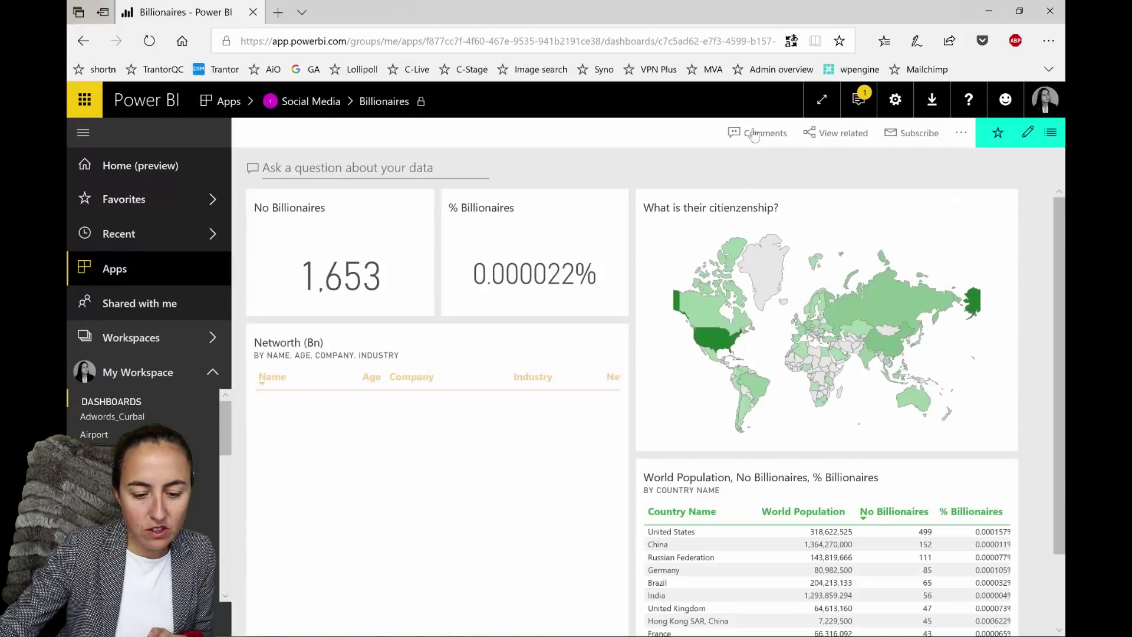
{"action": "left_click", "coordinate": [756, 134]}
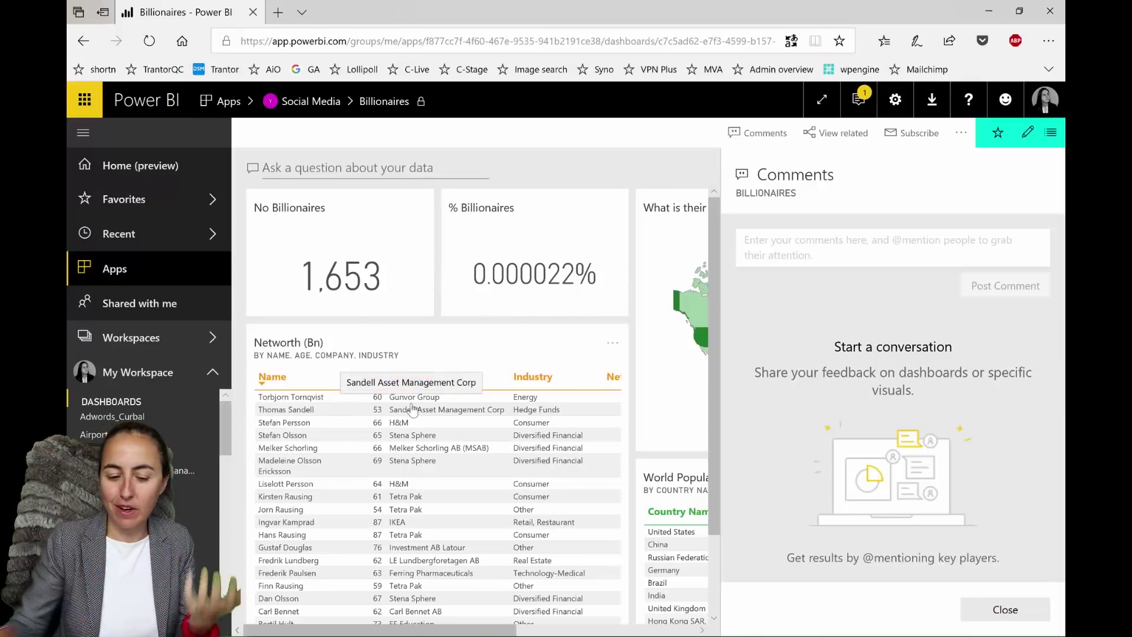
Post the comment 'that's great report!' on the app's Billionaires dashboard.
{"action": "left_click", "coordinate": [755, 248]}
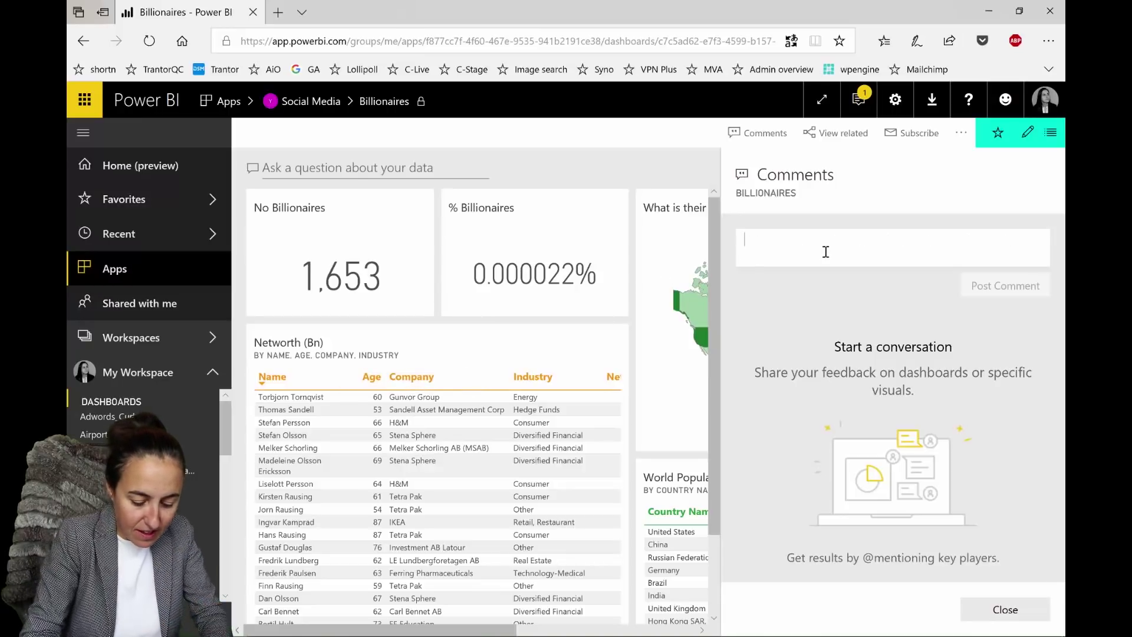
{"action": "type", "text": "that's great report!"}
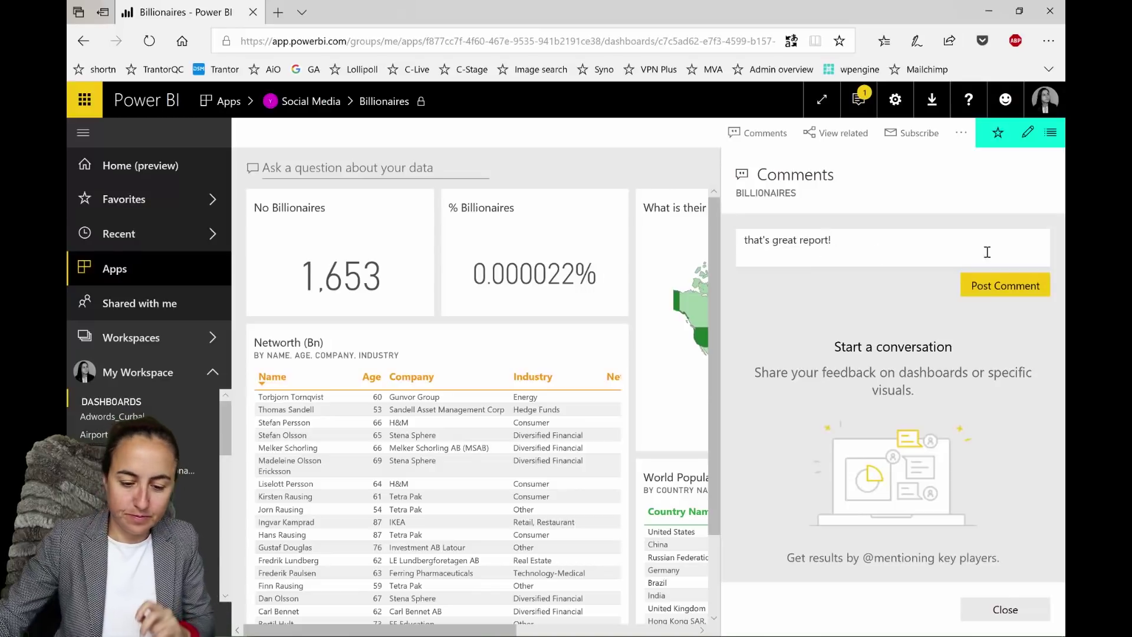
{"action": "left_click", "coordinate": [1006, 285]}
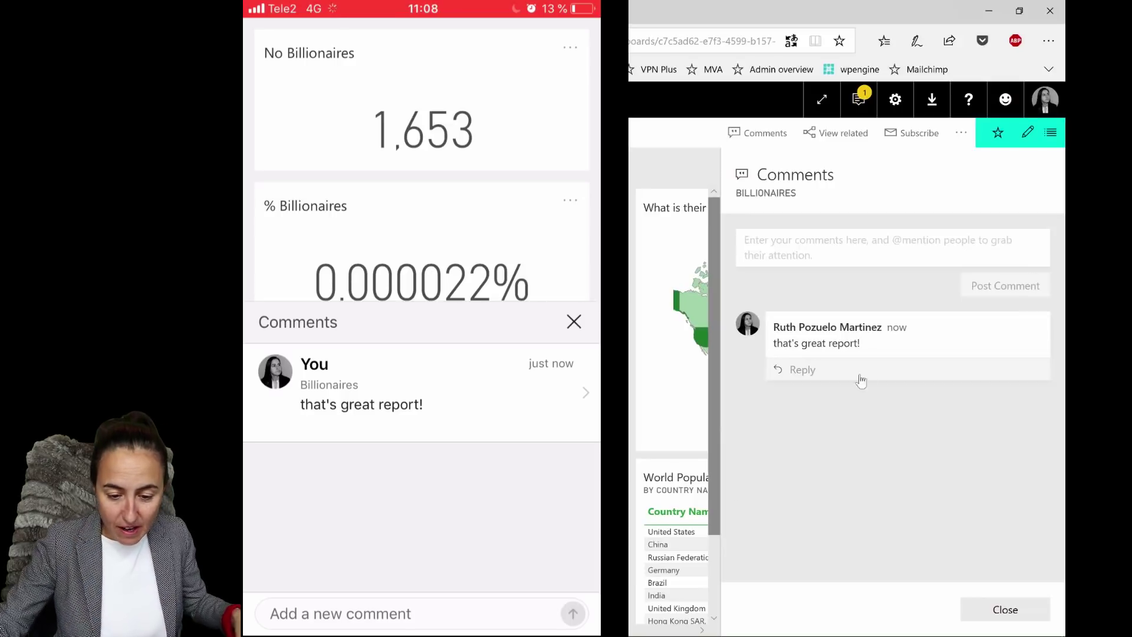
Post the comment 'Checking mobile comments' and open its thread on the phone.
{"action": "left_click", "coordinate": [882, 256]}
{"action": "type", "text": "ICheckin"}
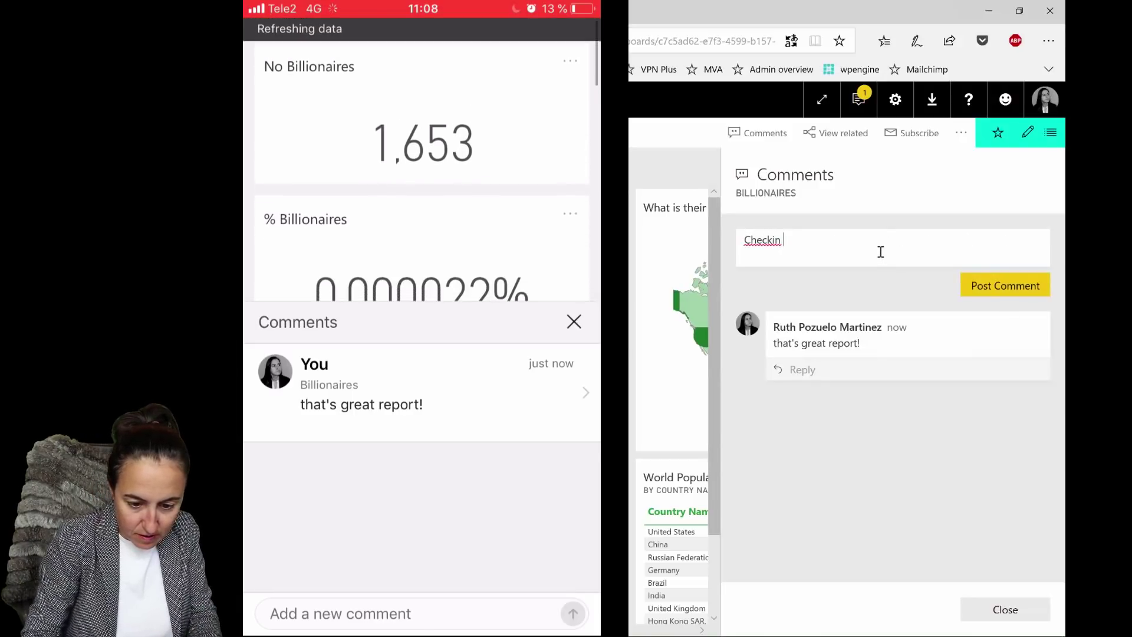
{"action": "key", "text": "BackSpace"}
{"action": "type", "text": "g "}
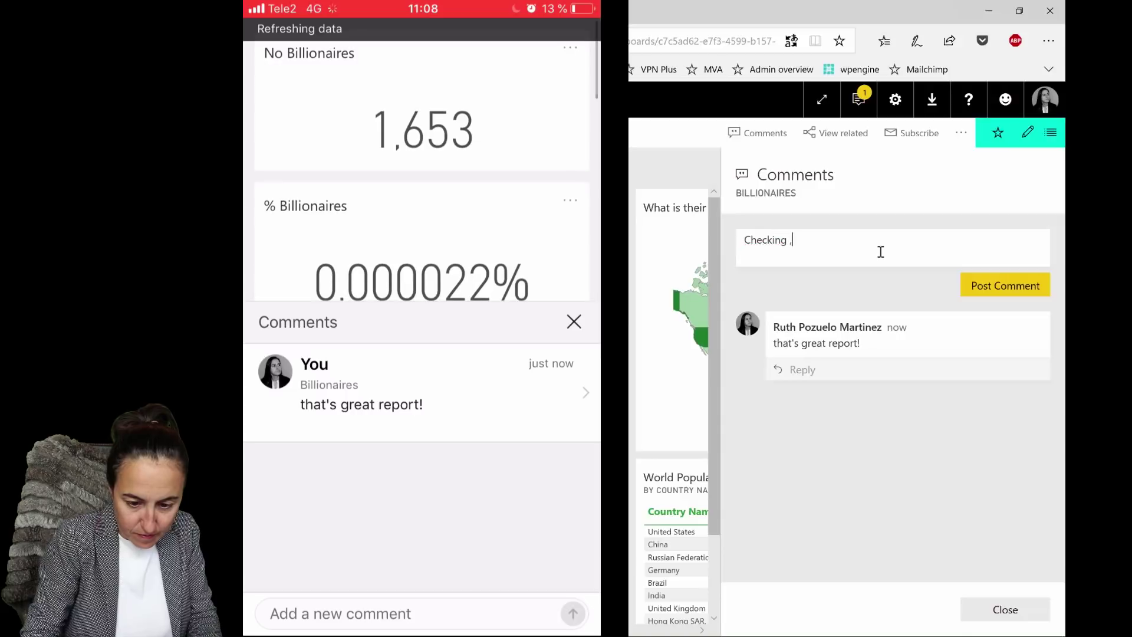
{"action": "type", "text": "mobile "}
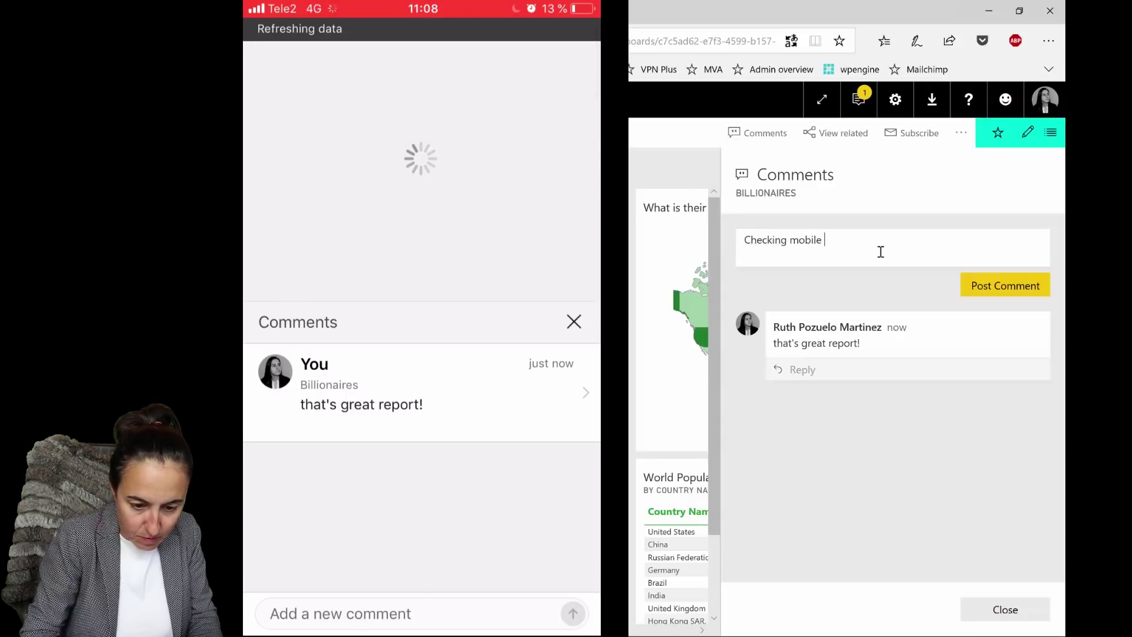
{"action": "type", "text": "comments"}
{"action": "key", "text": "Return"}
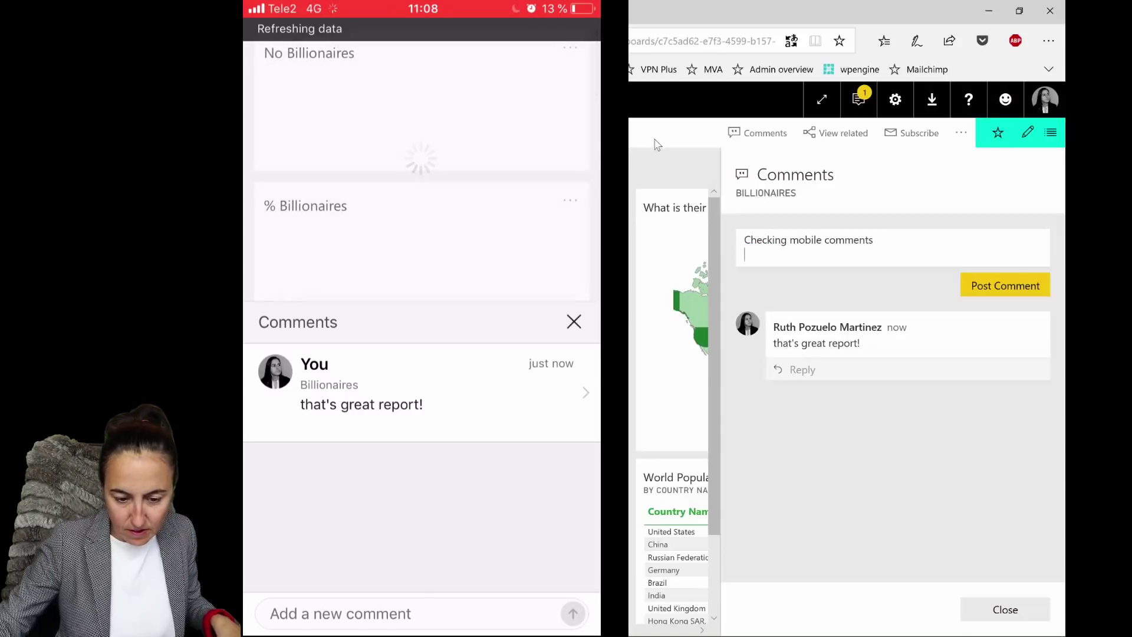
{"action": "left_click", "coordinate": [1009, 285]}
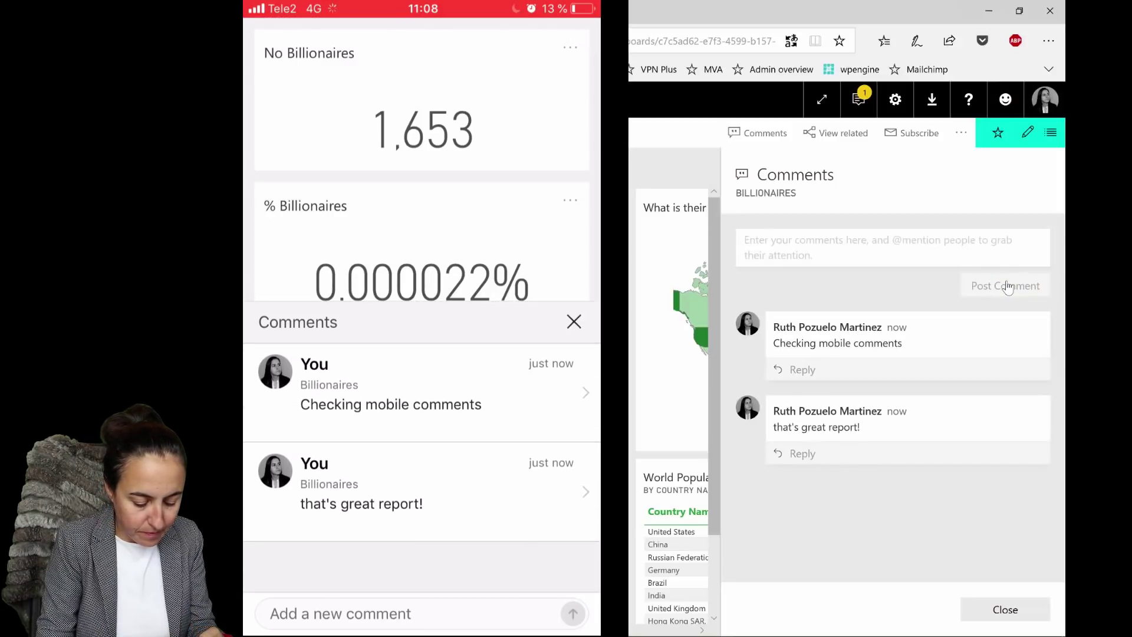
{"action": "left_click", "coordinate": [391, 392]}
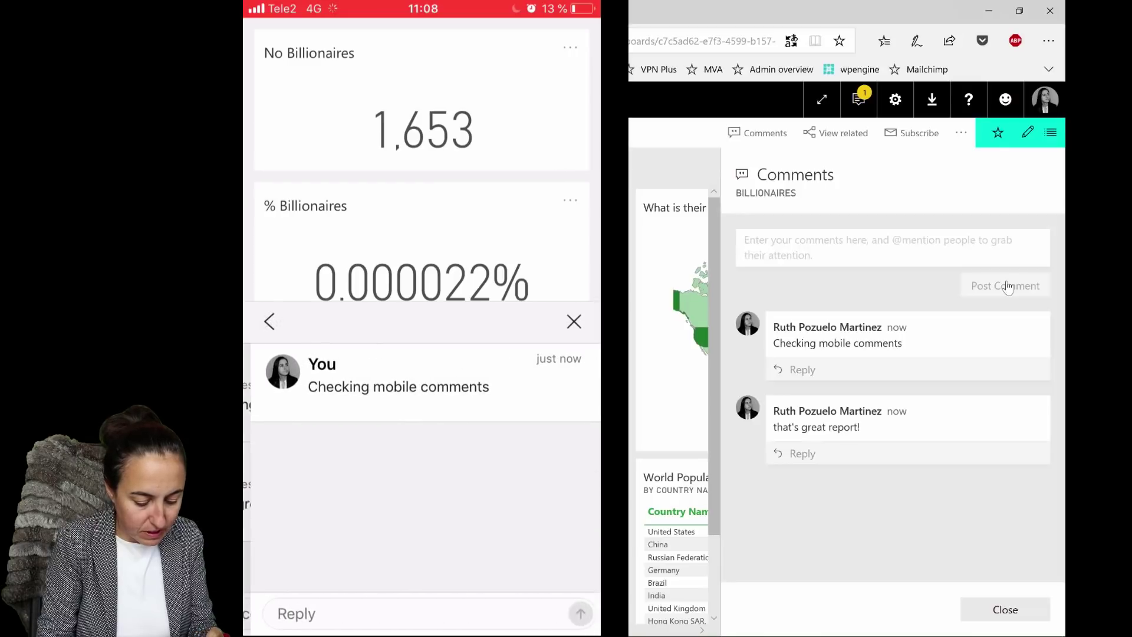
Reply 'That is great feature!' from the phone, then view the dashboard comments on the web.
{"action": "left_click", "coordinate": [289, 613]}
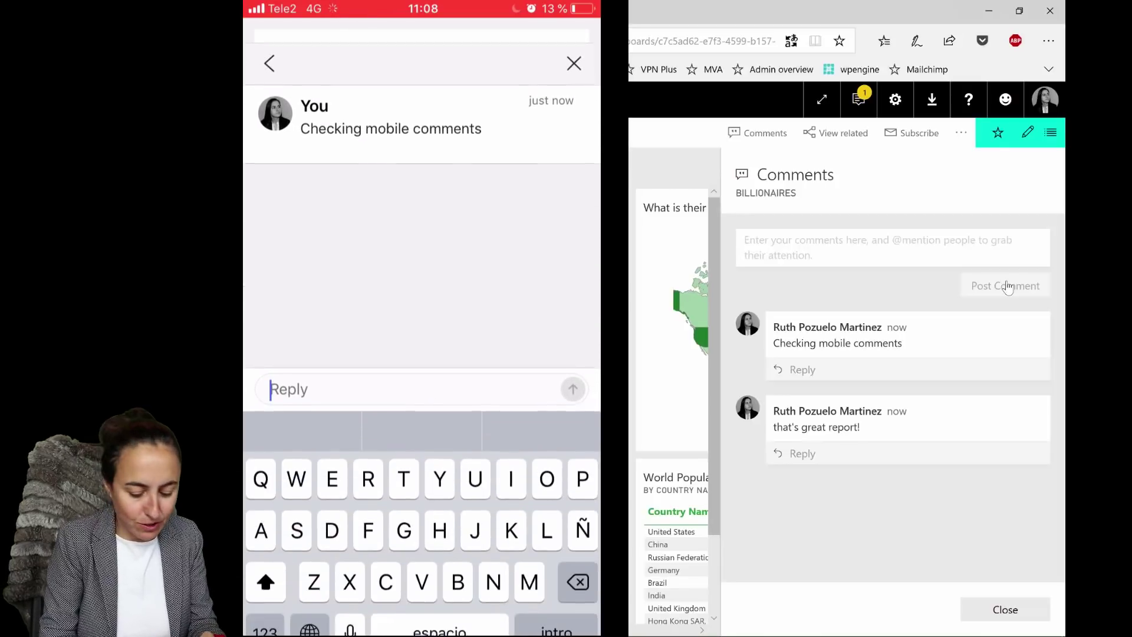
{"action": "type", "text": "T"}
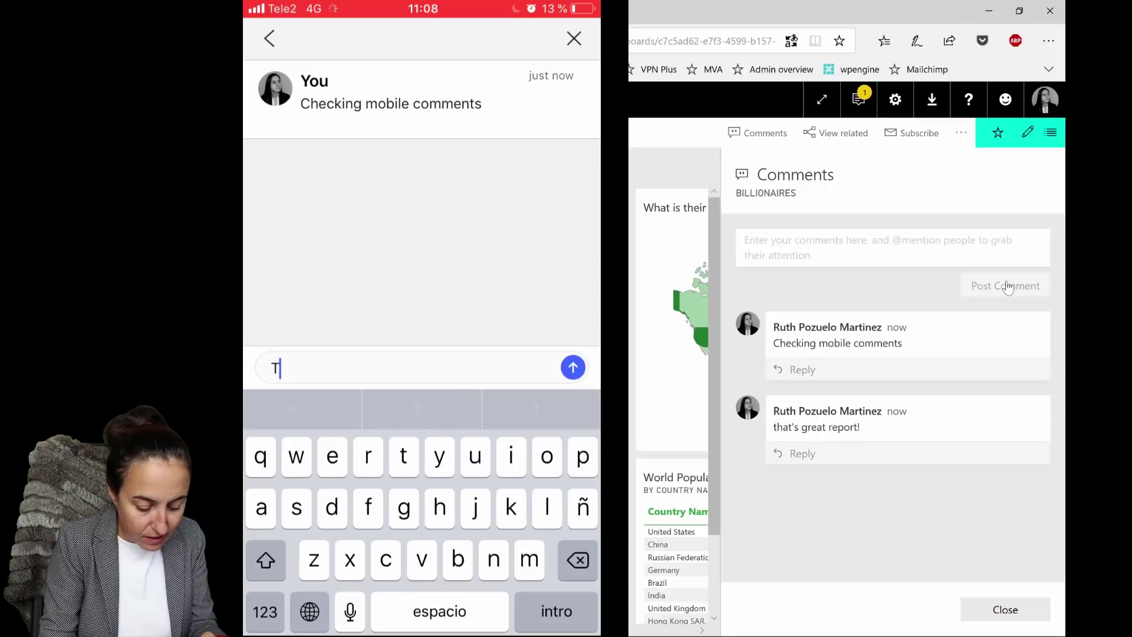
{"action": "type", "text": "hat"}
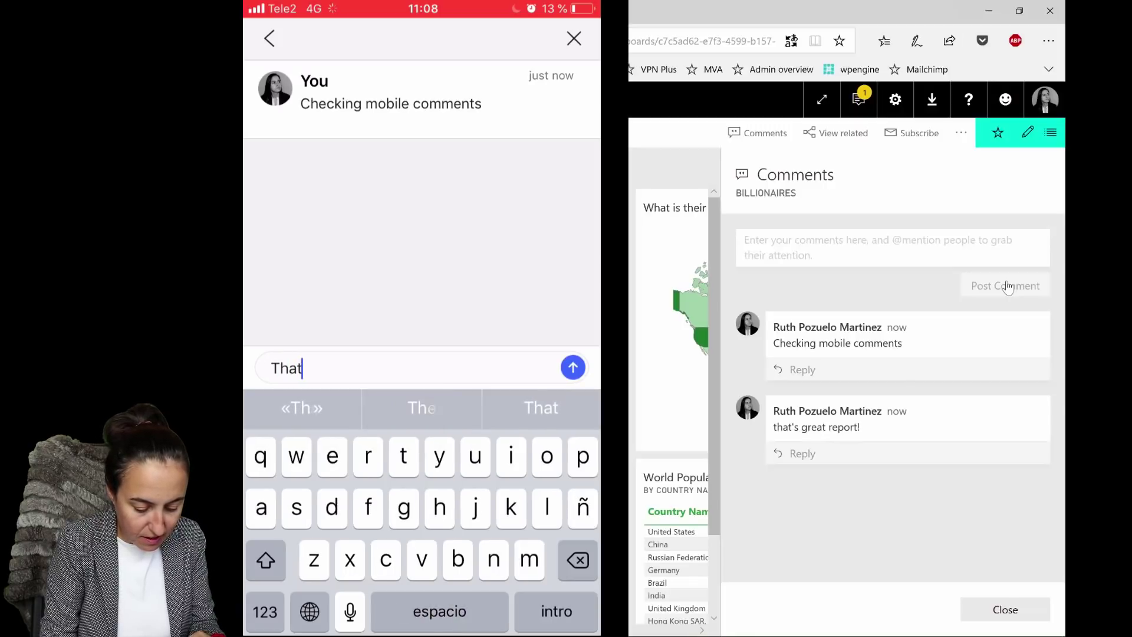
{"action": "type", "text": " is "}
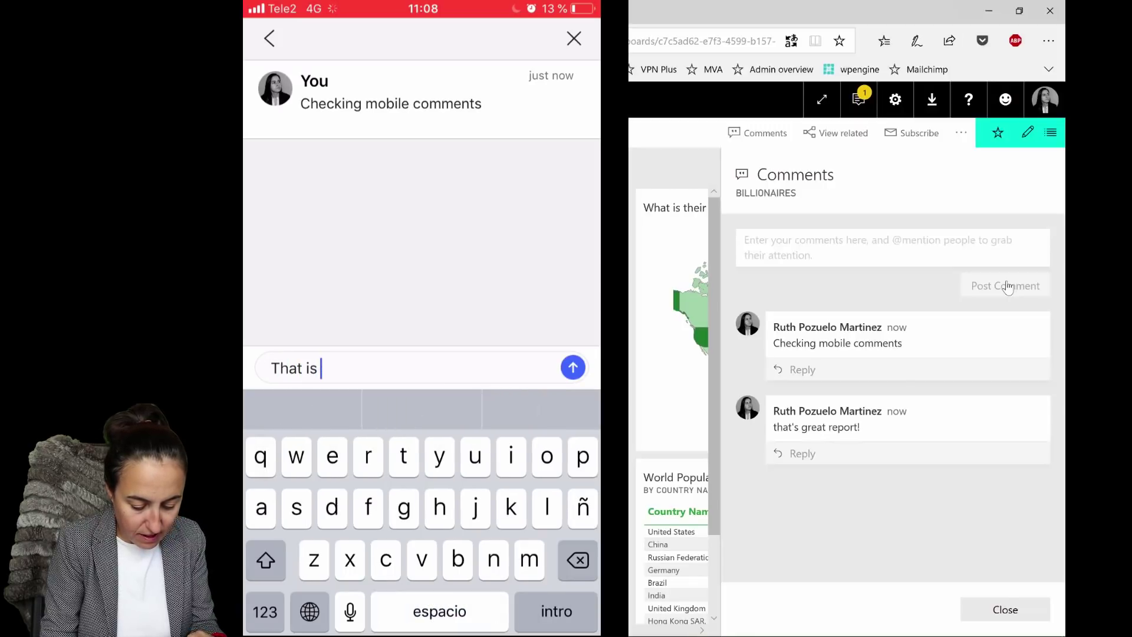
{"action": "type", "text": "gre"}
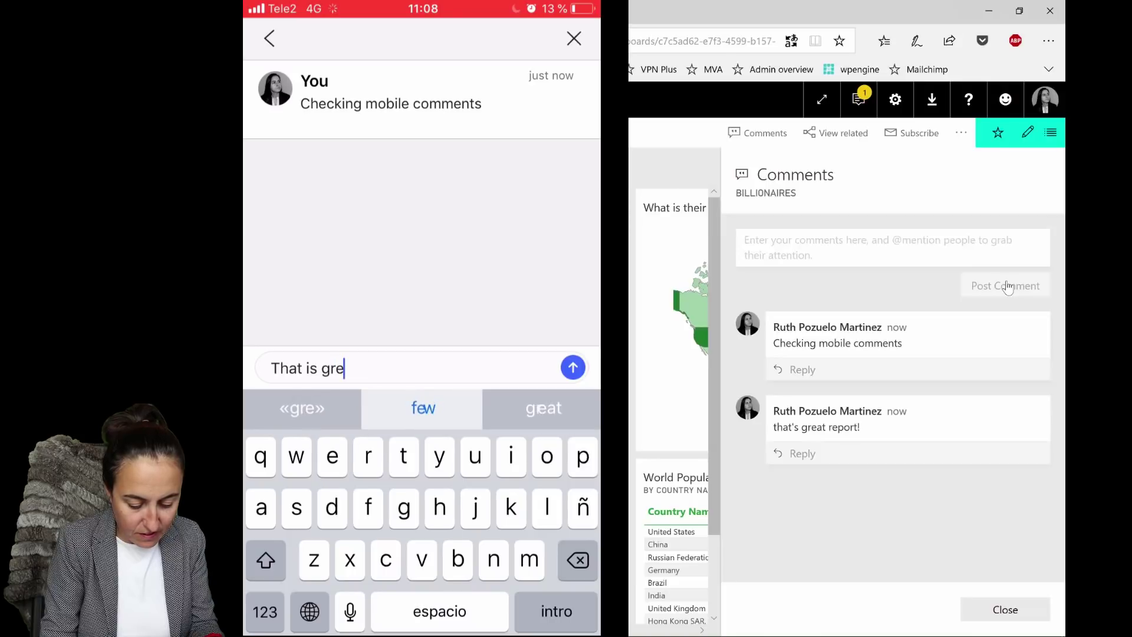
{"action": "type", "text": "at f"}
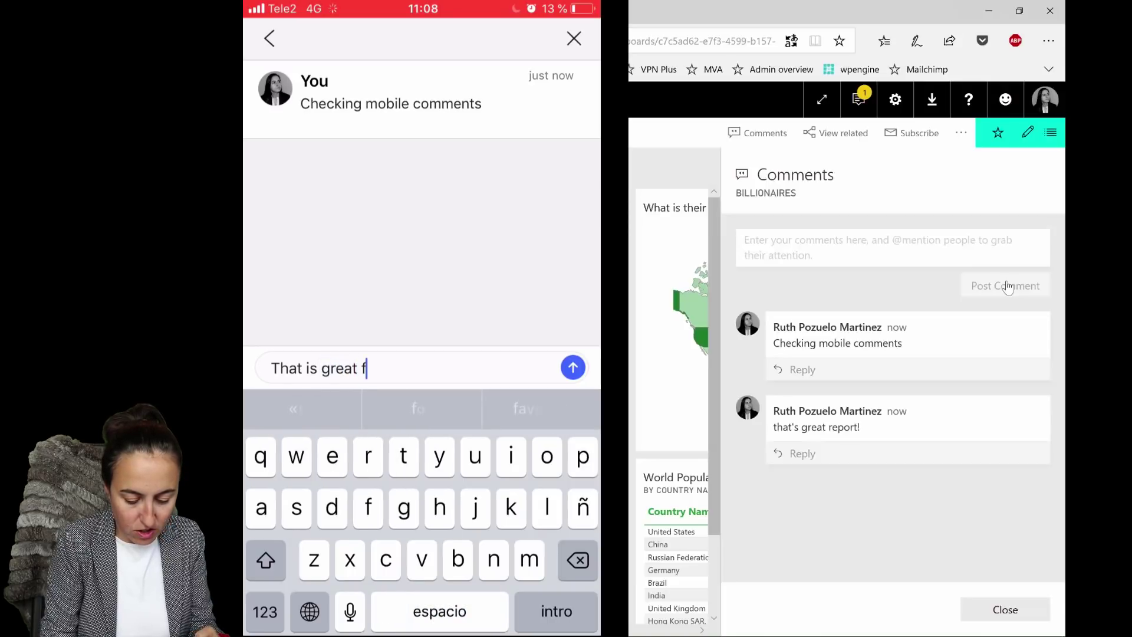
{"action": "type", "text": "ea"}
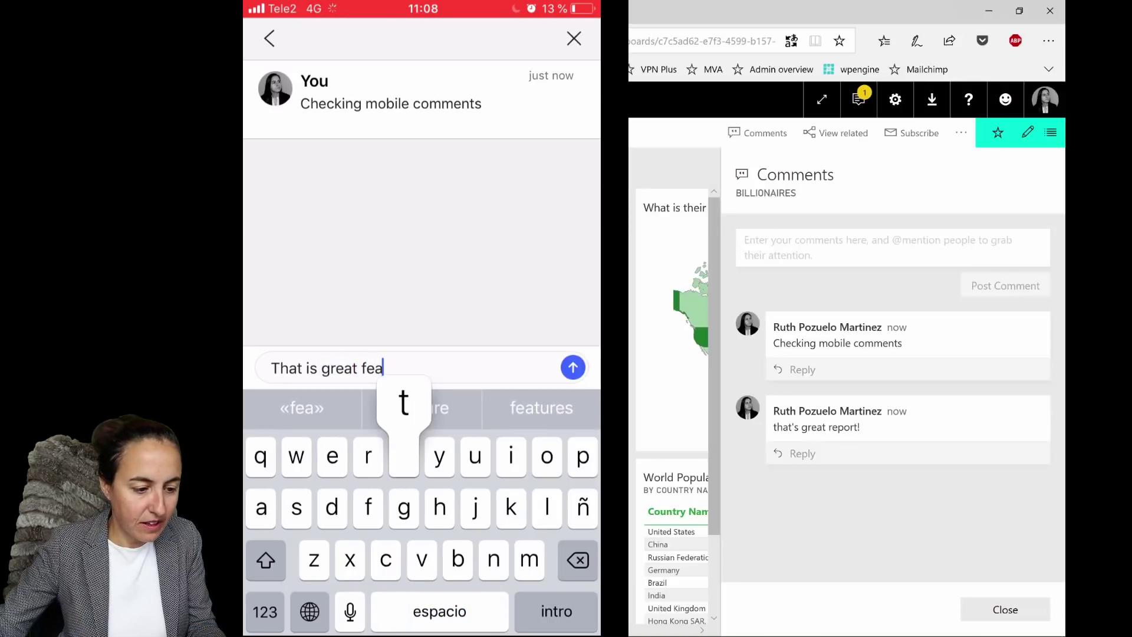
{"action": "type", "text": "ture"}
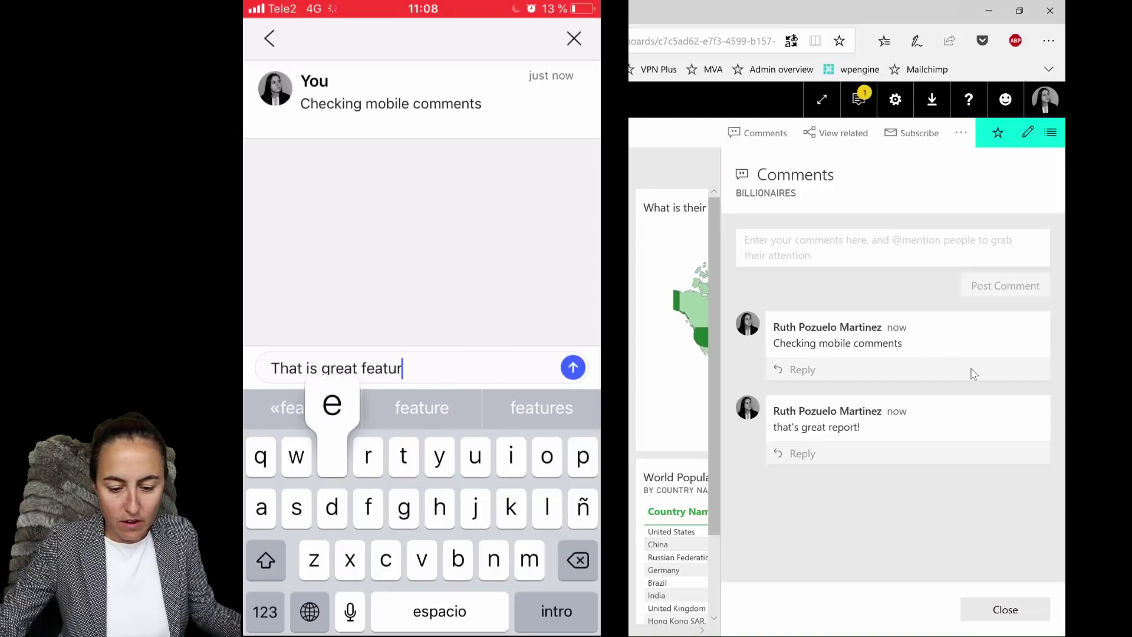
{"action": "left_click", "coordinate": [265, 611]}
{"action": "type", "text": "!"}
{"action": "left_click", "coordinate": [572, 368]}
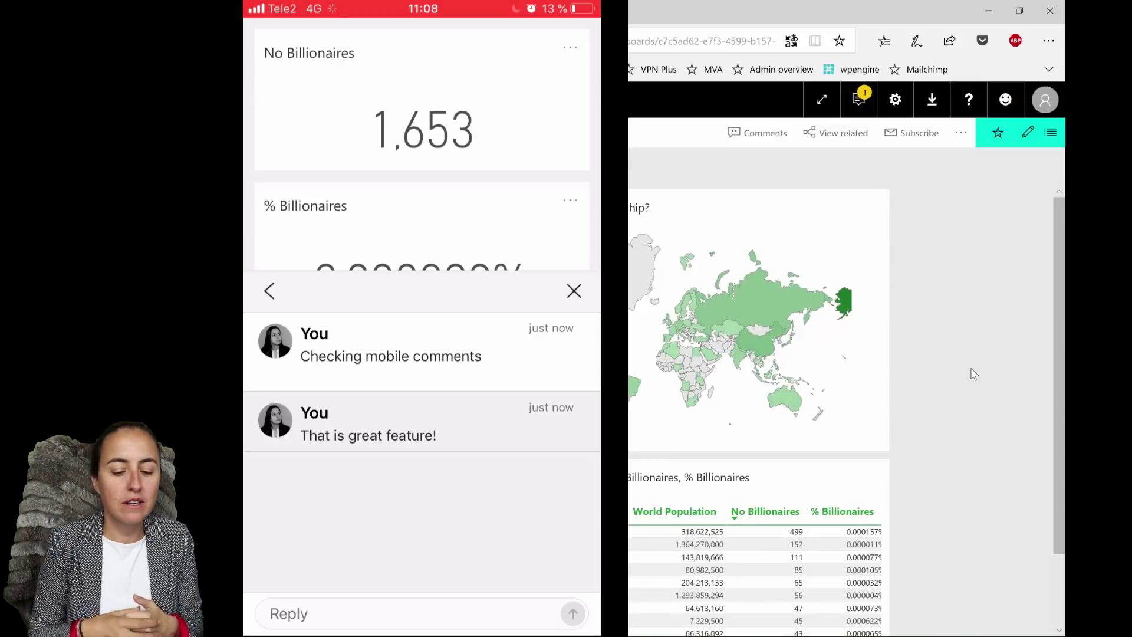
{"action": "left_click", "coordinate": [754, 142]}
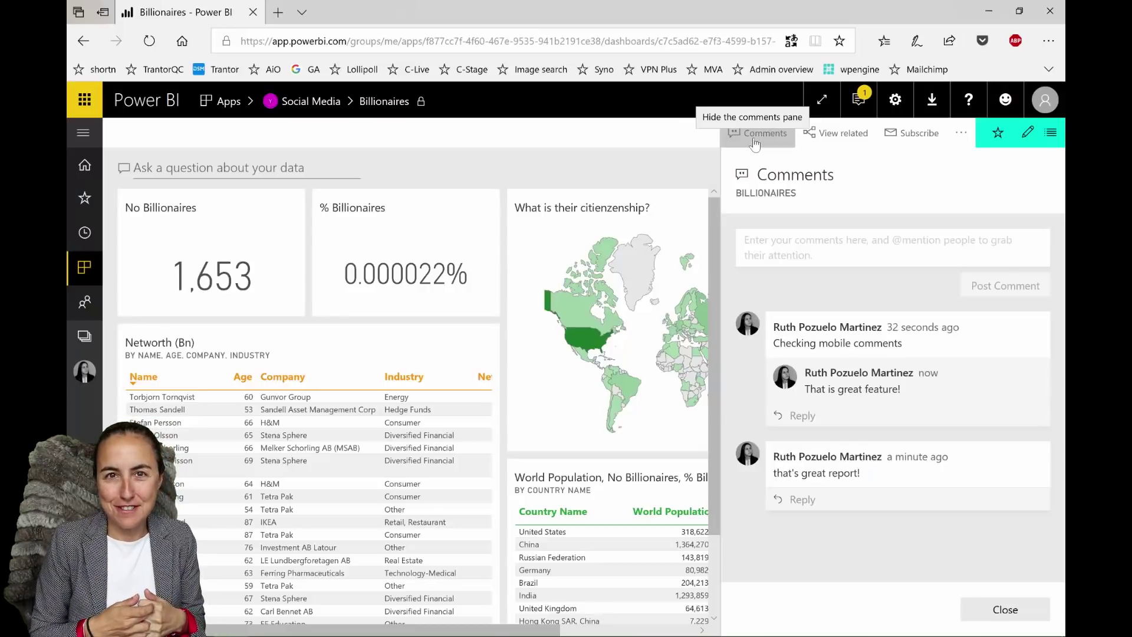
Leave the Billionaires dashboard for the Power BI Home (preview) page.
{"action": "left_click", "coordinate": [85, 167]}
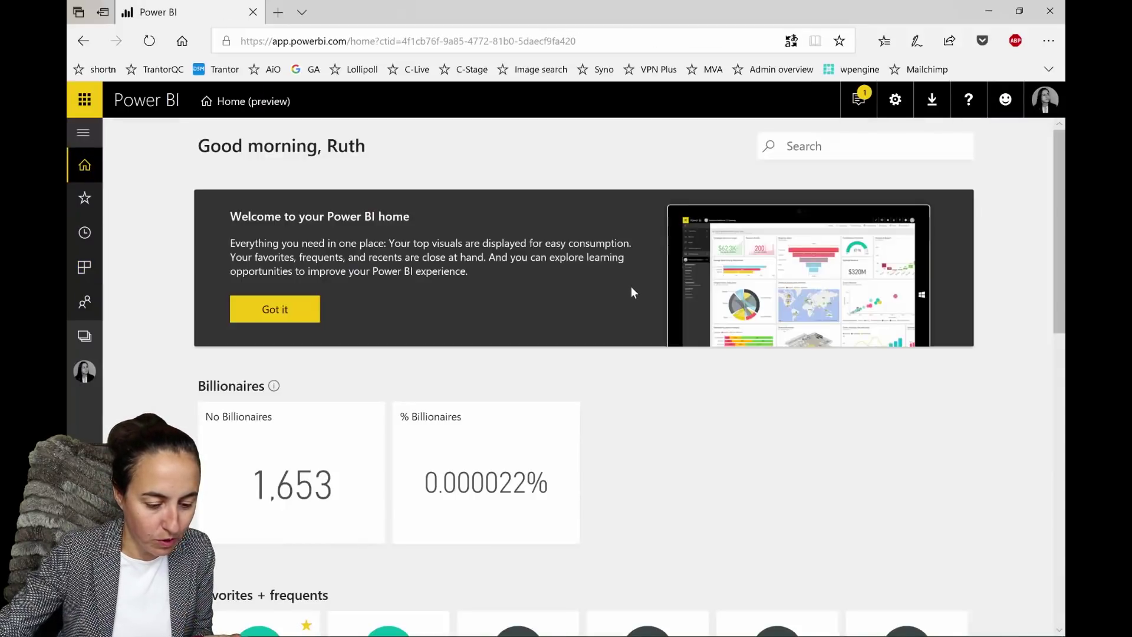
Dismiss the welcome banner, then browse Home's recent items like Social Media, Billionaires and TechDays.
{"action": "left_click", "coordinate": [297, 310]}
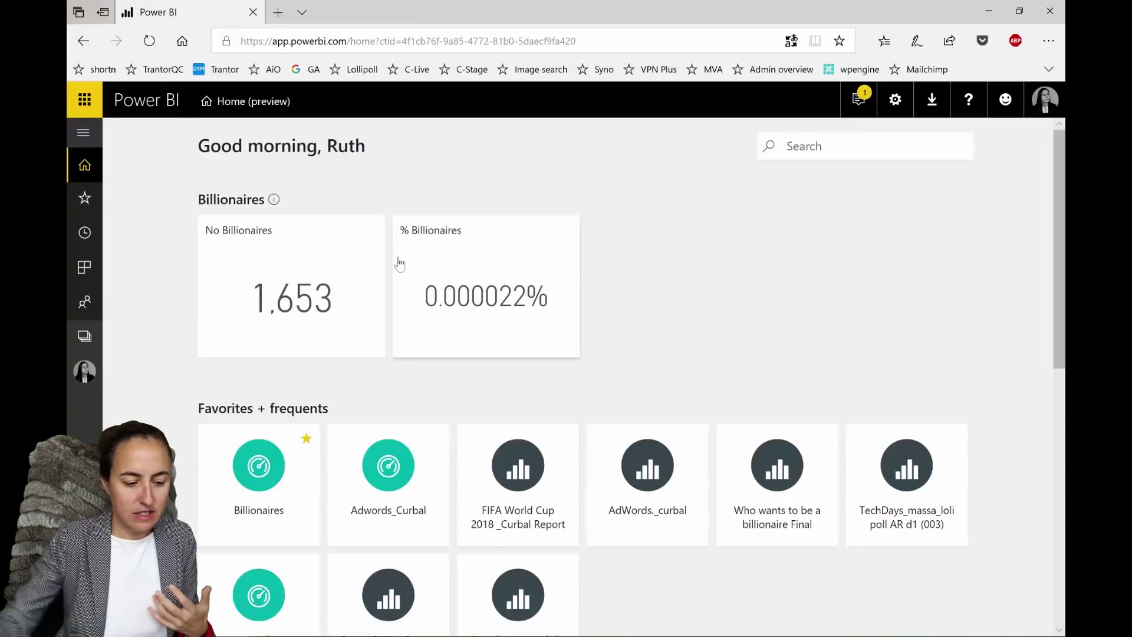
{"action": "mouse_move", "coordinate": [275, 202]}
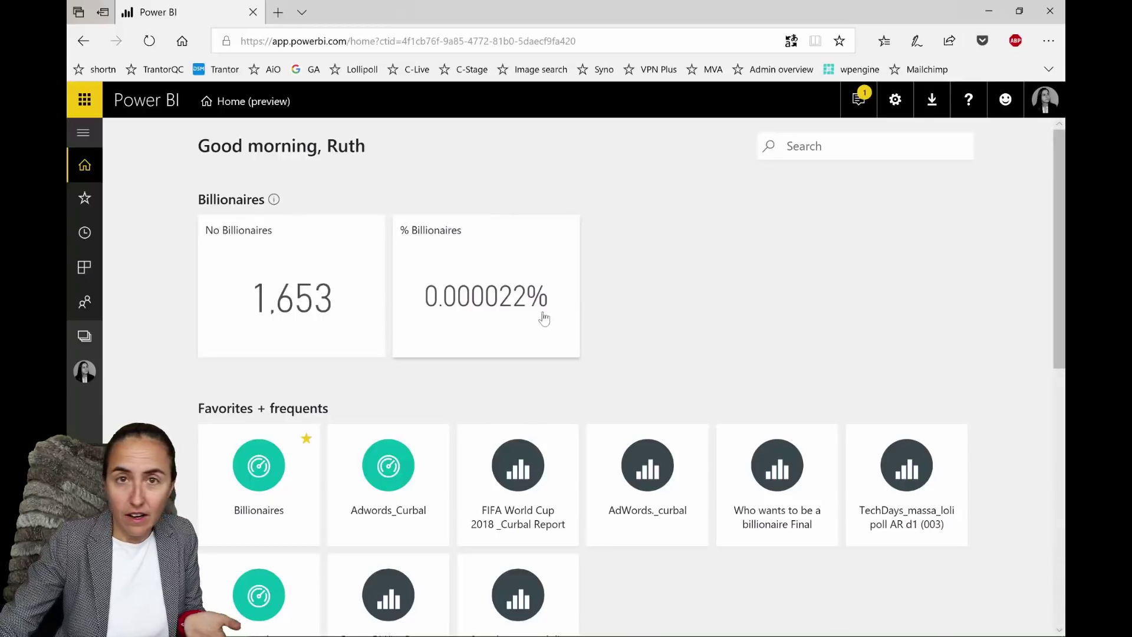
{"action": "scroll", "coordinate": [571, 341], "scroll_direction": "down", "scroll_amount": 1}
{"action": "scroll", "coordinate": [569, 337], "scroll_direction": "down", "scroll_amount": 3}
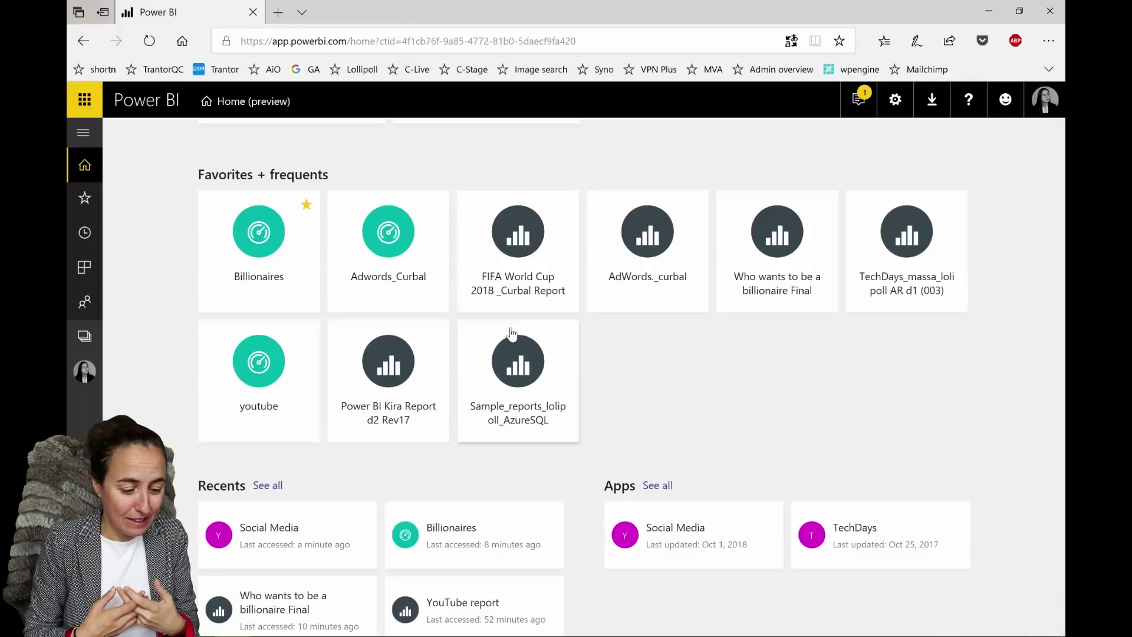
{"action": "scroll", "coordinate": [392, 378], "scroll_direction": "down", "scroll_amount": 4}
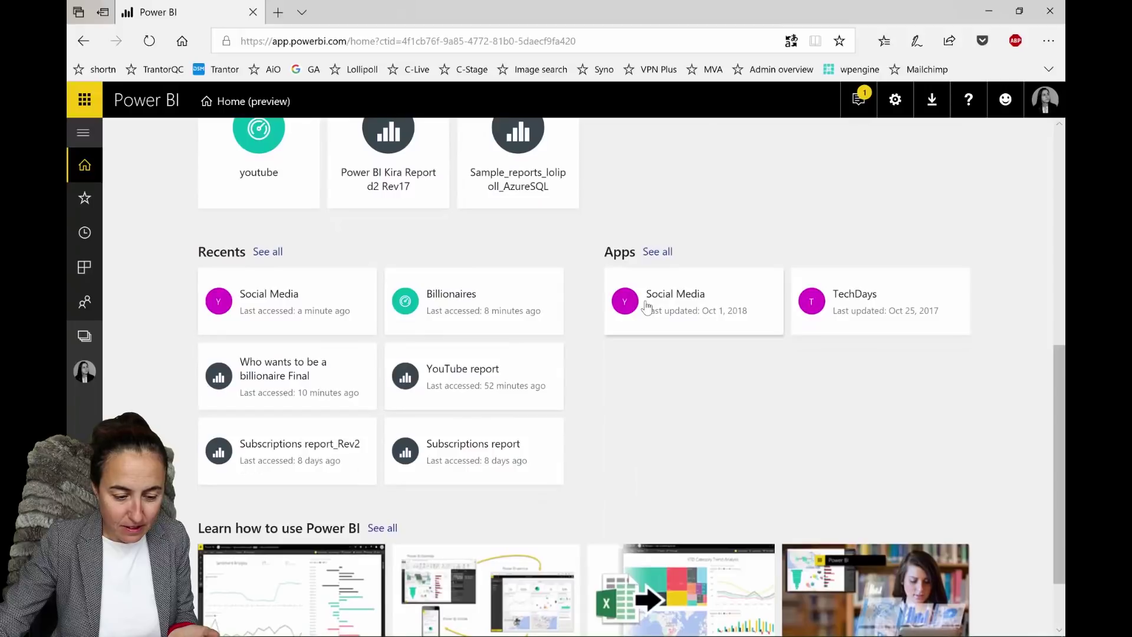
{"action": "scroll", "coordinate": [405, 324], "scroll_direction": "down", "scroll_amount": 2}
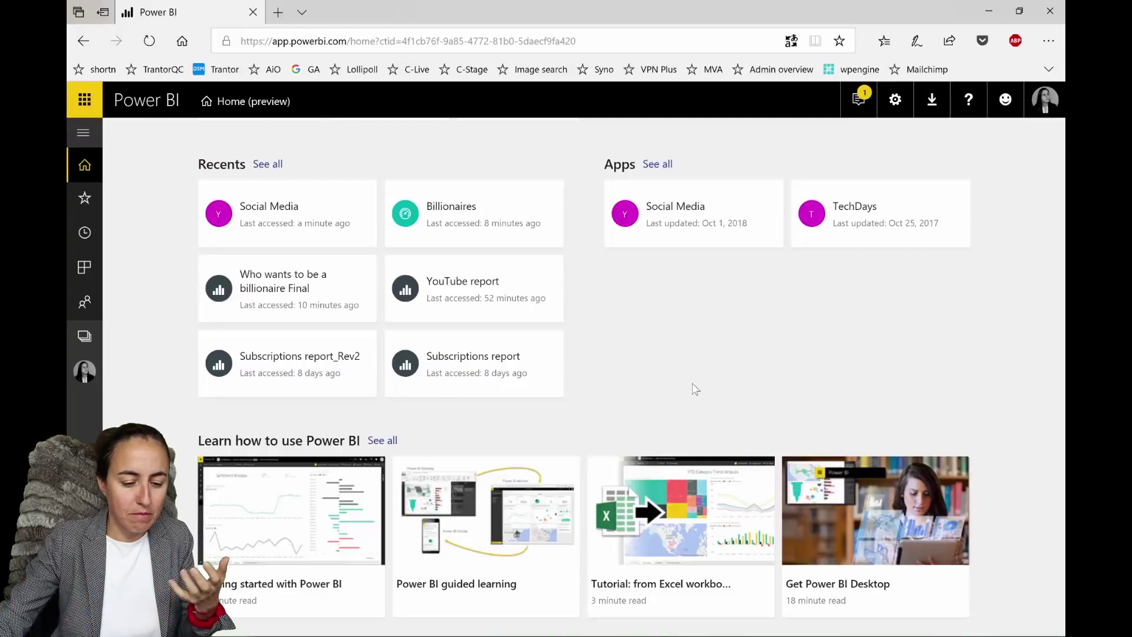
{"action": "scroll", "coordinate": [702, 395], "scroll_direction": "up", "scroll_amount": 8}
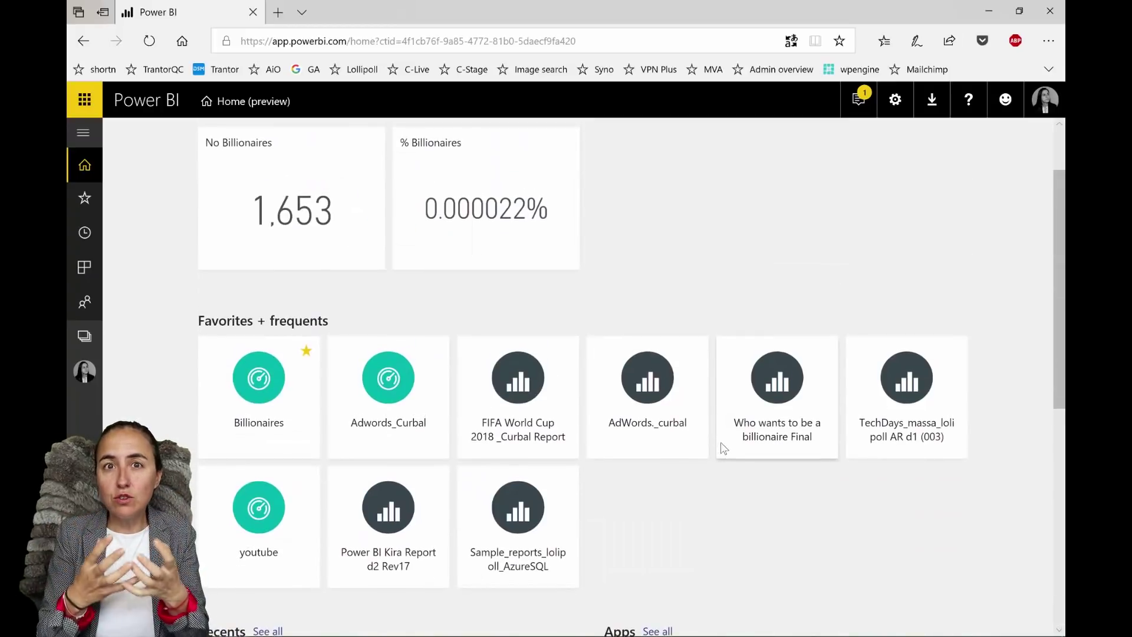